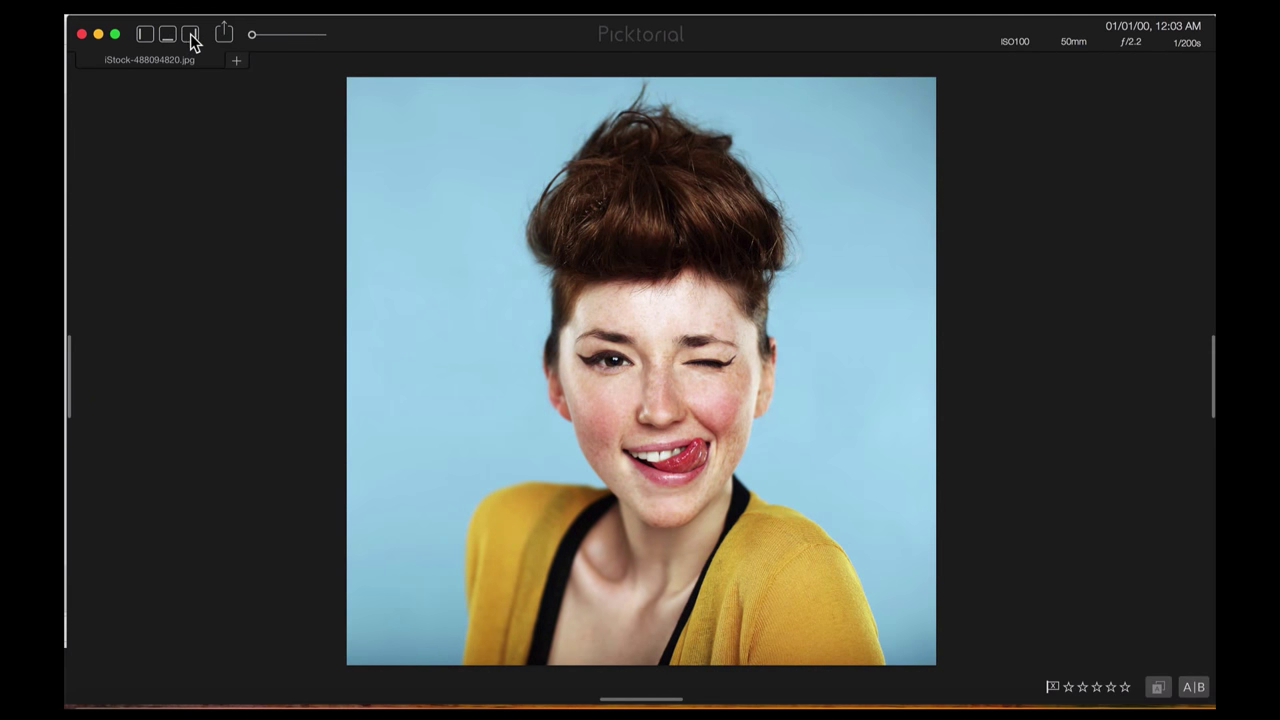
Show the Adjust panel, zoom the portrait to 50% and center the face
left_click(191, 34)
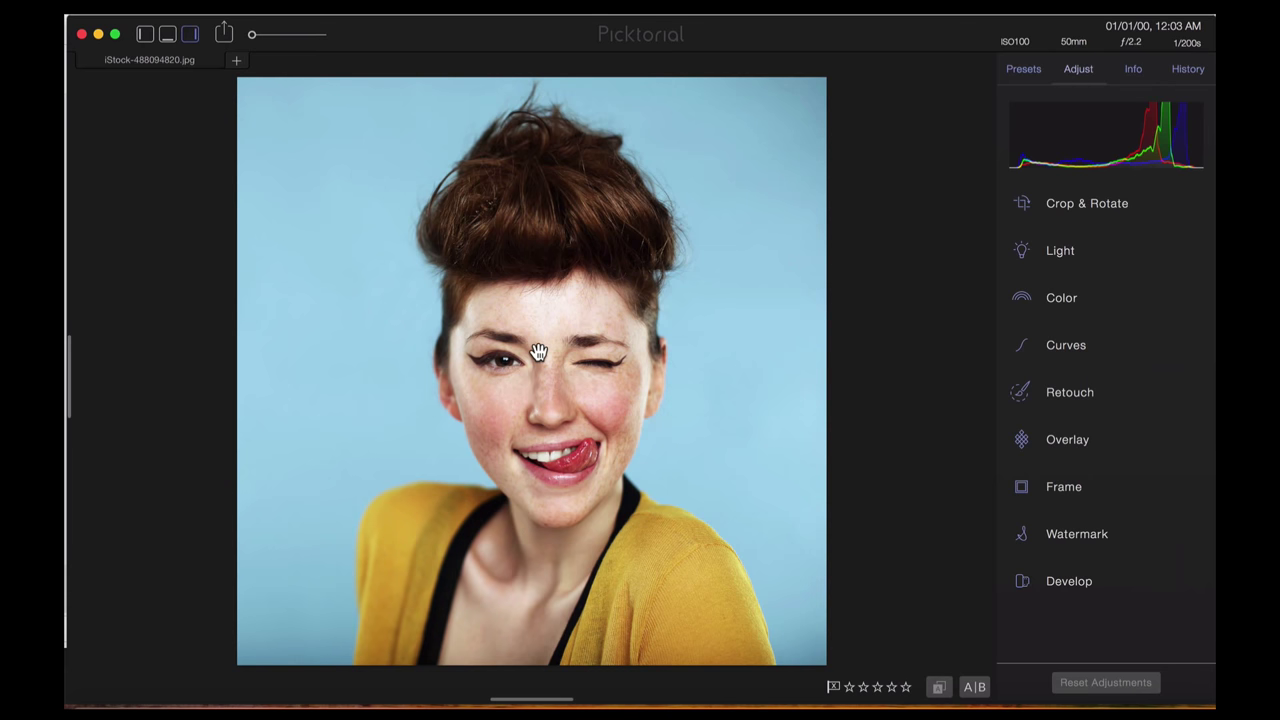
key("super+equal")
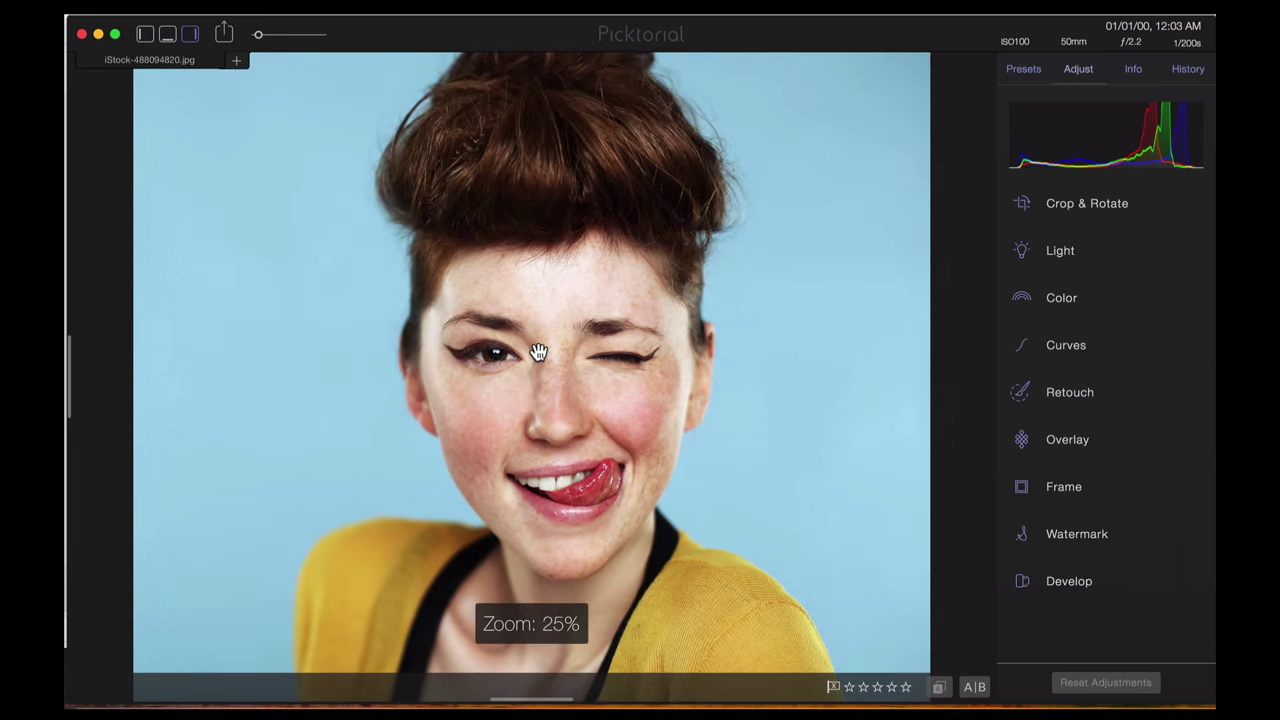
key("super+equal")
key("super+equal")
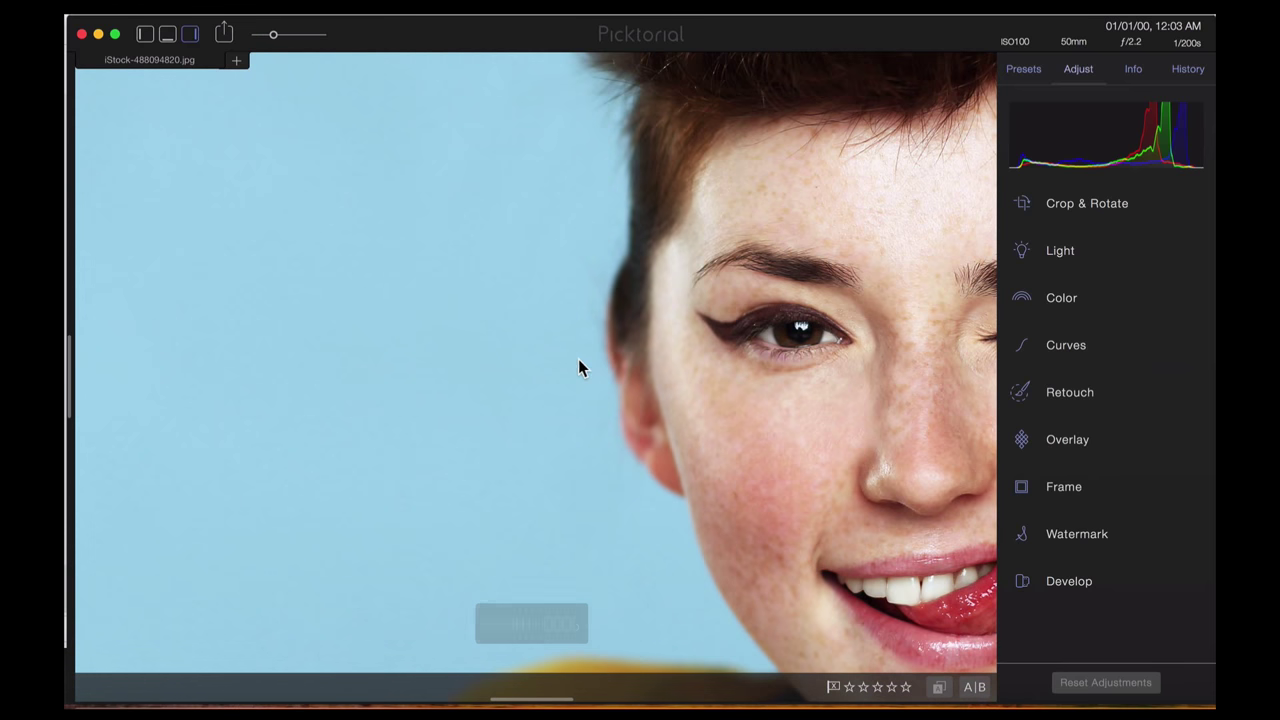
left_click_drag(691, 397, 418, 333)
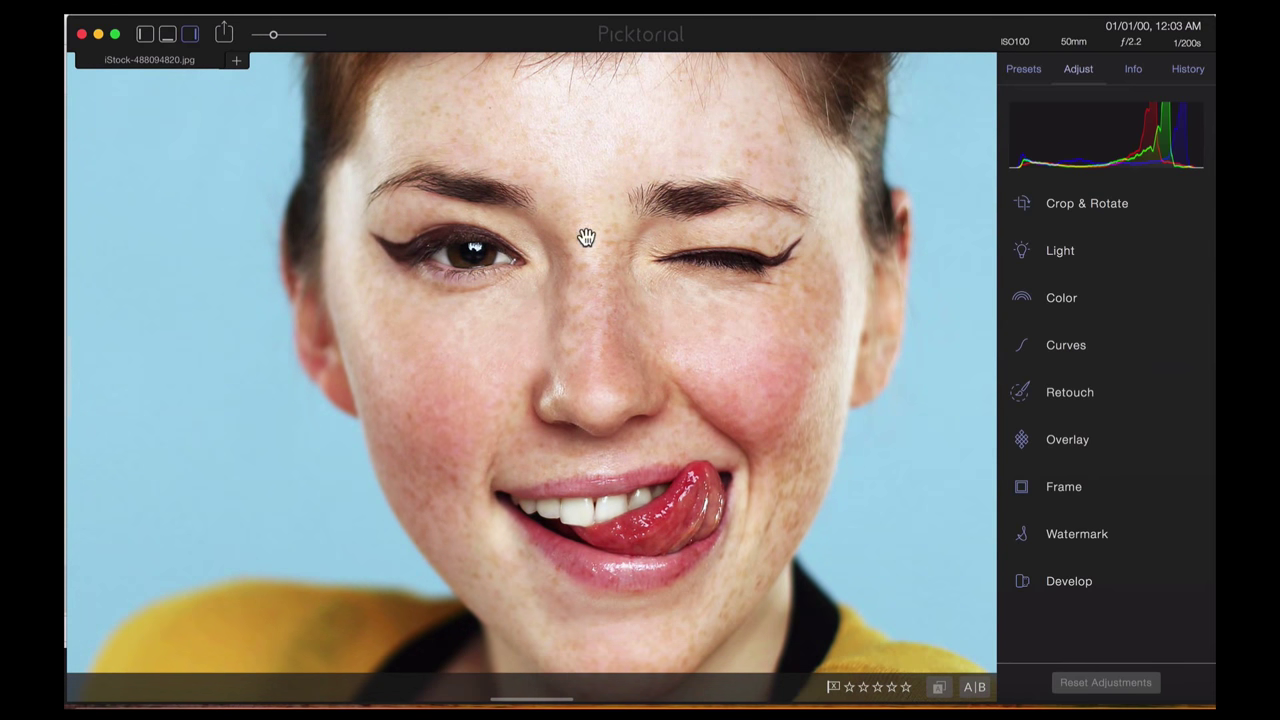
left_click_drag(586, 237, 585, 296)
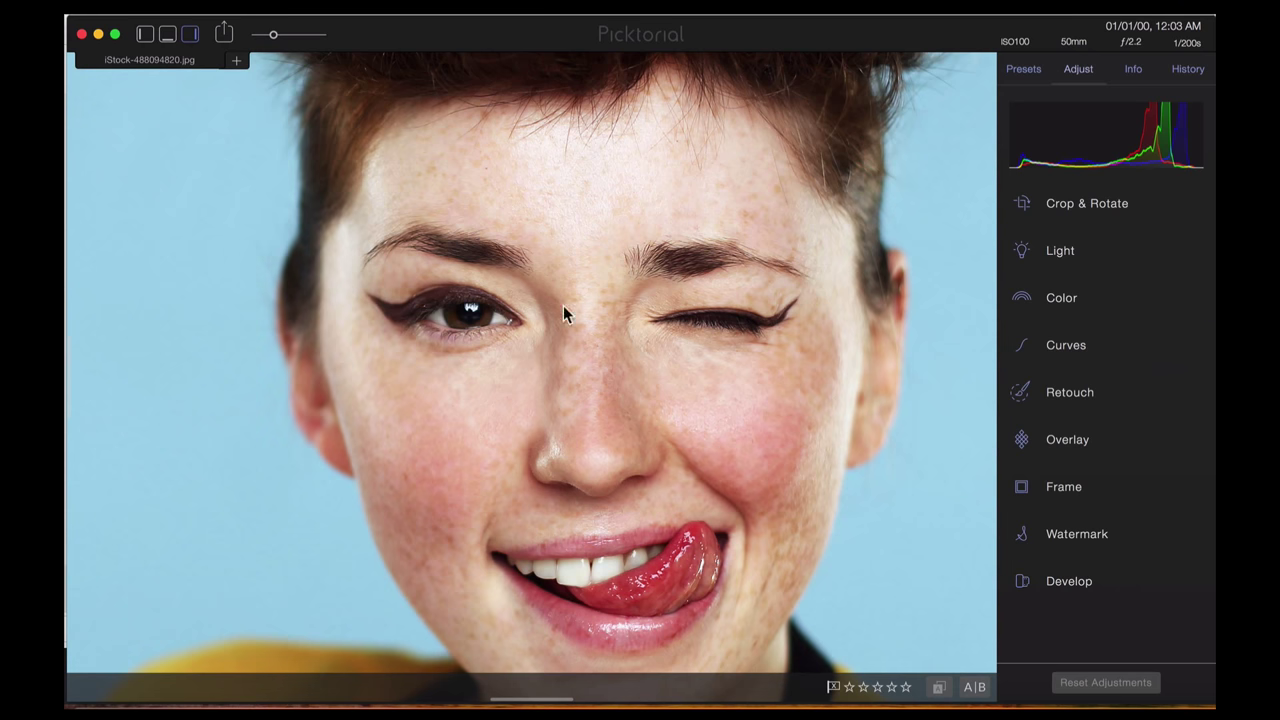
Choose the Smooth tool under Retouch and enlarge its brush
left_click(1063, 395)
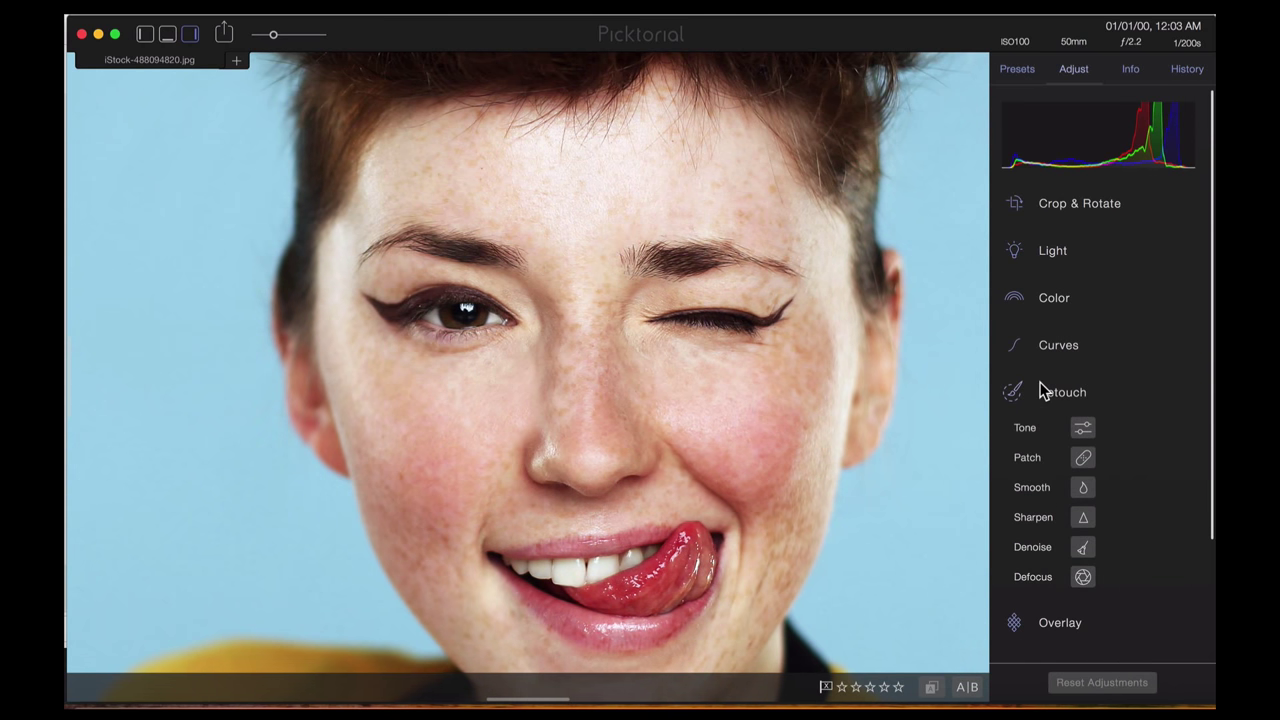
left_click(1040, 488)
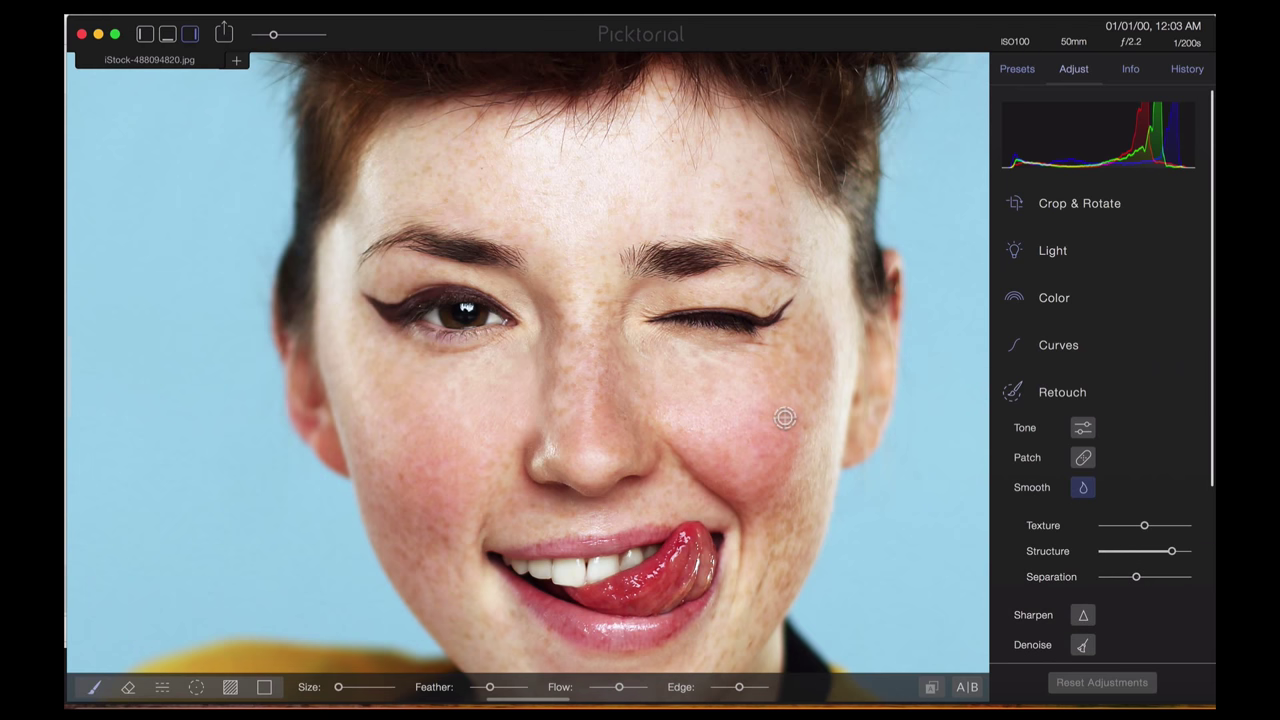
scroll(785, 418, "up", 3)
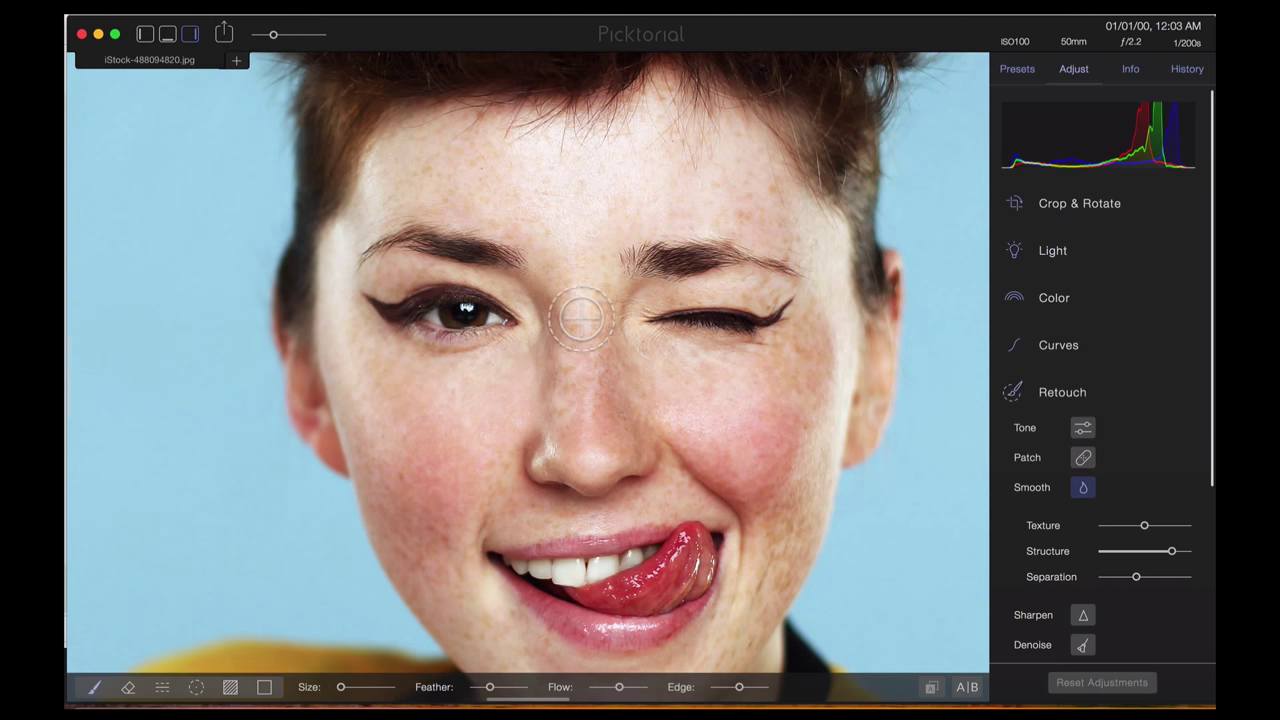
Brush Smooth over the nose bridge, under both eyes, cheeks, chin and neck, then reset zoom to 50%
mouse_move(580, 318)
left_mouse_down()
mouse_move(571, 414)
mouse_move(586, 366)
mouse_move(580, 300)
mouse_move(545, 385)
left_mouse_up()
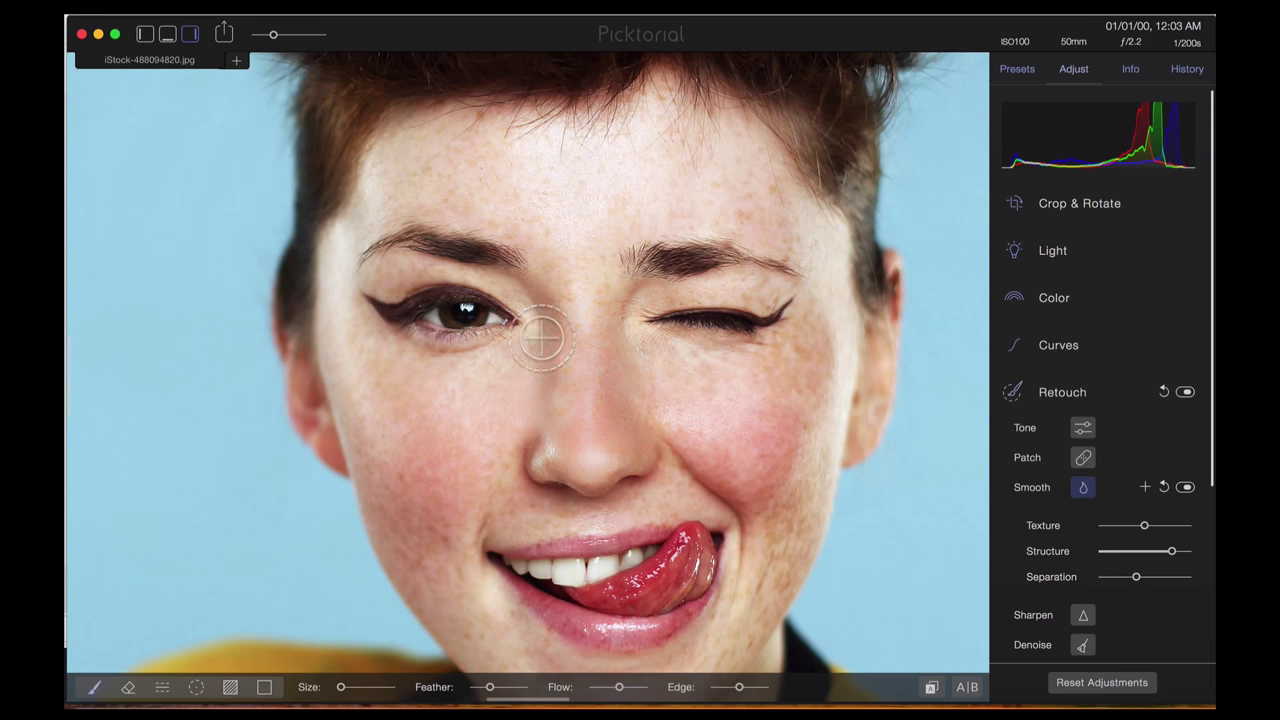
mouse_move(542, 340)
left_mouse_down()
mouse_move(457, 371)
mouse_move(400, 372)
mouse_move(451, 400)
mouse_move(478, 465)
mouse_move(434, 391)
mouse_move(508, 486)
mouse_move(537, 457)
mouse_move(591, 495)
mouse_move(510, 520)
mouse_move(670, 500)
mouse_move(660, 456)
mouse_move(720, 523)
mouse_move(654, 417)
mouse_move(634, 354)
mouse_move(741, 371)
mouse_move(765, 360)
mouse_move(789, 377)
mouse_move(737, 449)
mouse_move(741, 431)
mouse_move(737, 471)
mouse_move(686, 443)
mouse_move(770, 516)
left_mouse_up()
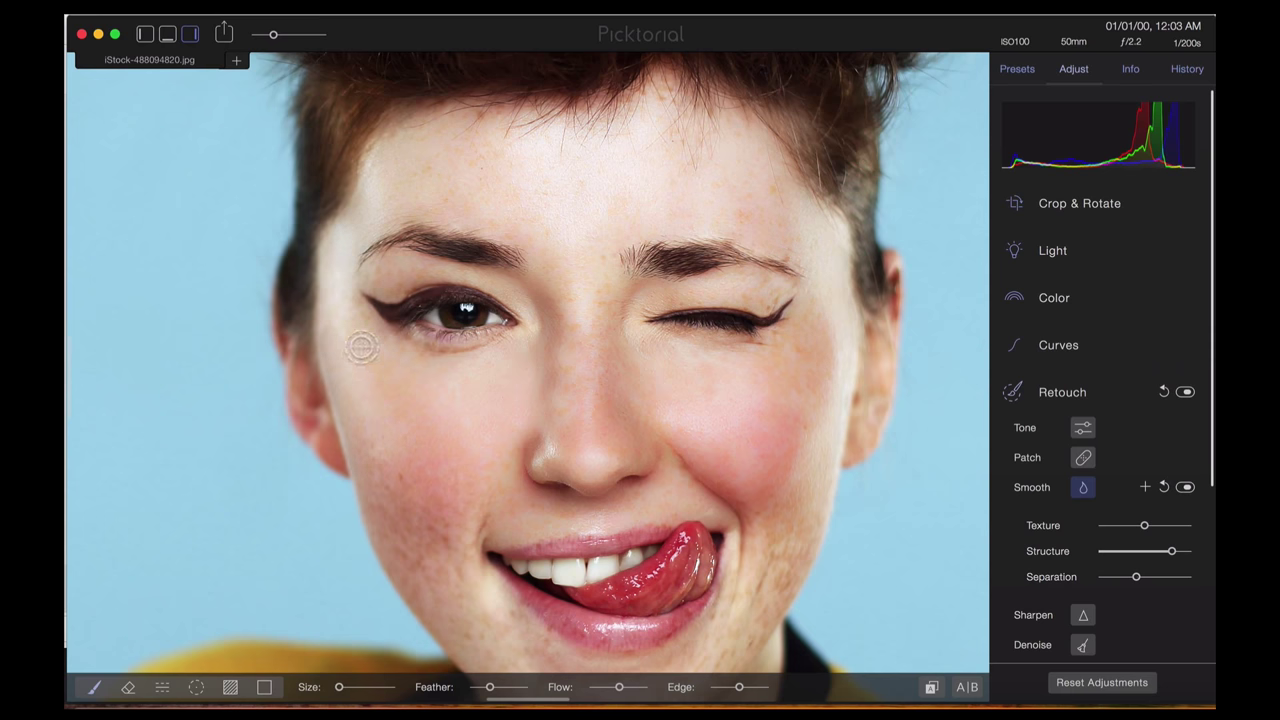
mouse_move(360, 347)
left_mouse_down()
mouse_move(452, 356)
mouse_move(483, 377)
mouse_move(489, 466)
mouse_move(514, 463)
mouse_move(449, 477)
mouse_move(400, 557)
mouse_move(371, 491)
mouse_move(423, 537)
mouse_move(469, 544)
left_mouse_up()
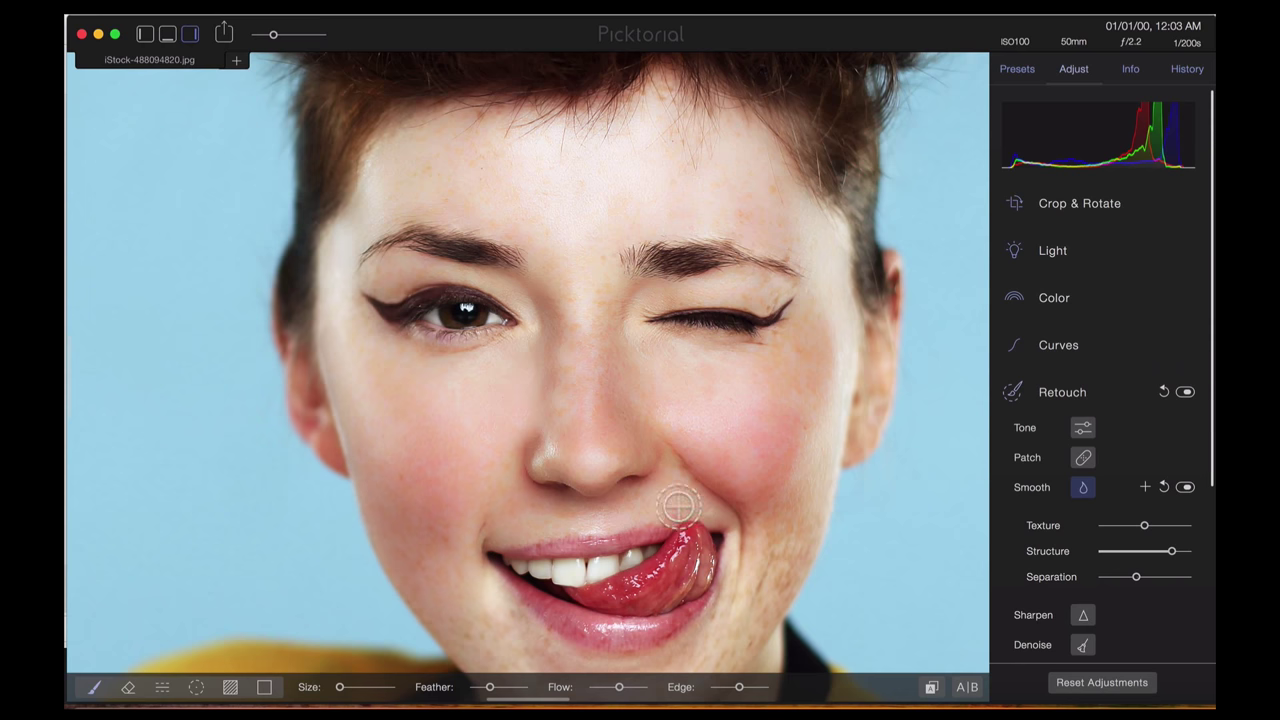
mouse_move(678, 510)
left_mouse_down()
mouse_move(751, 523)
mouse_move(728, 622)
mouse_move(775, 595)
mouse_move(806, 500)
mouse_move(771, 506)
mouse_move(760, 490)
mouse_move(756, 298)
mouse_move(731, 425)
mouse_move(732, 324)
mouse_move(682, 432)
mouse_move(677, 486)
mouse_move(748, 402)
mouse_move(771, 298)
mouse_move(757, 383)
left_mouse_up()
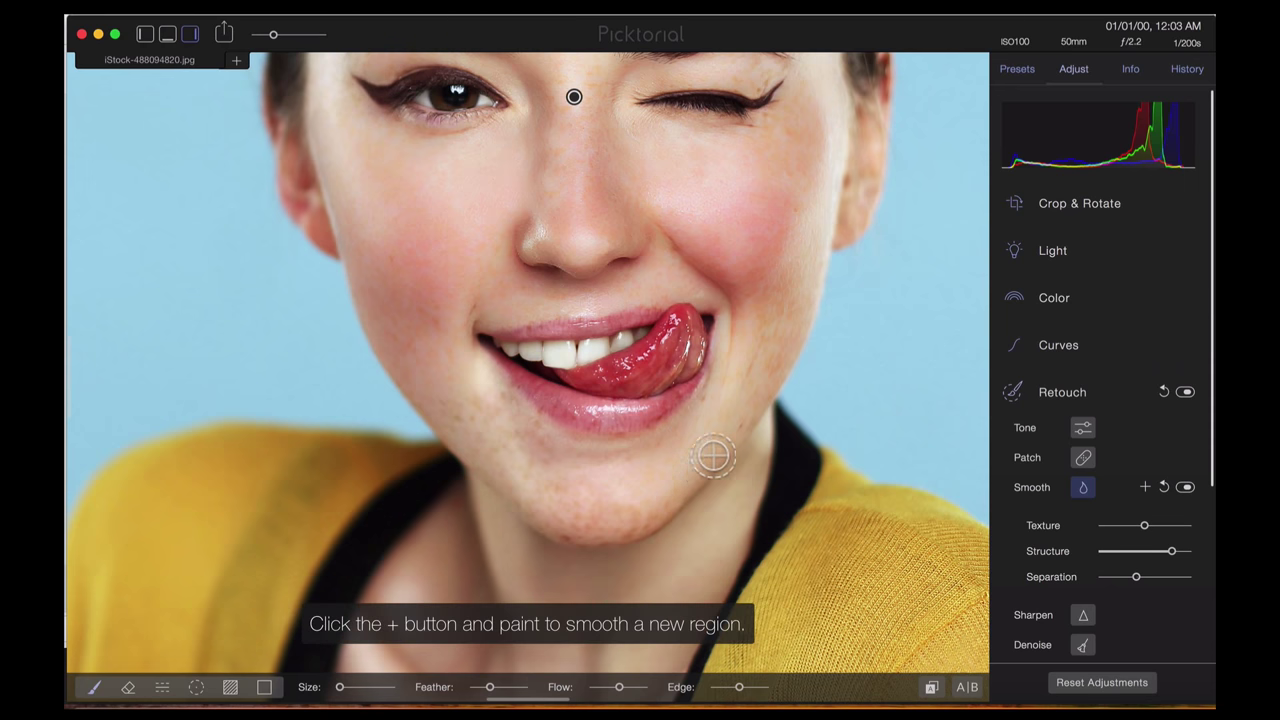
left_click_drag(714, 451, 567, 534)
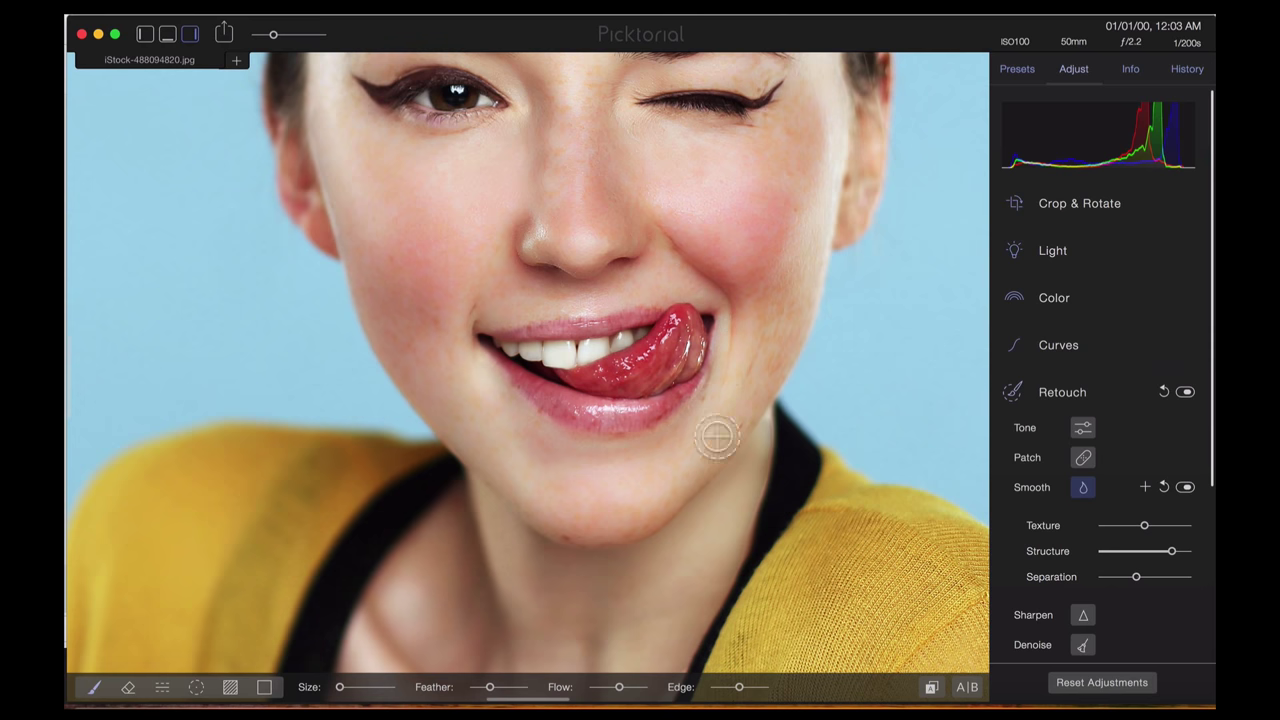
left_click_drag(589, 563, 586, 254)
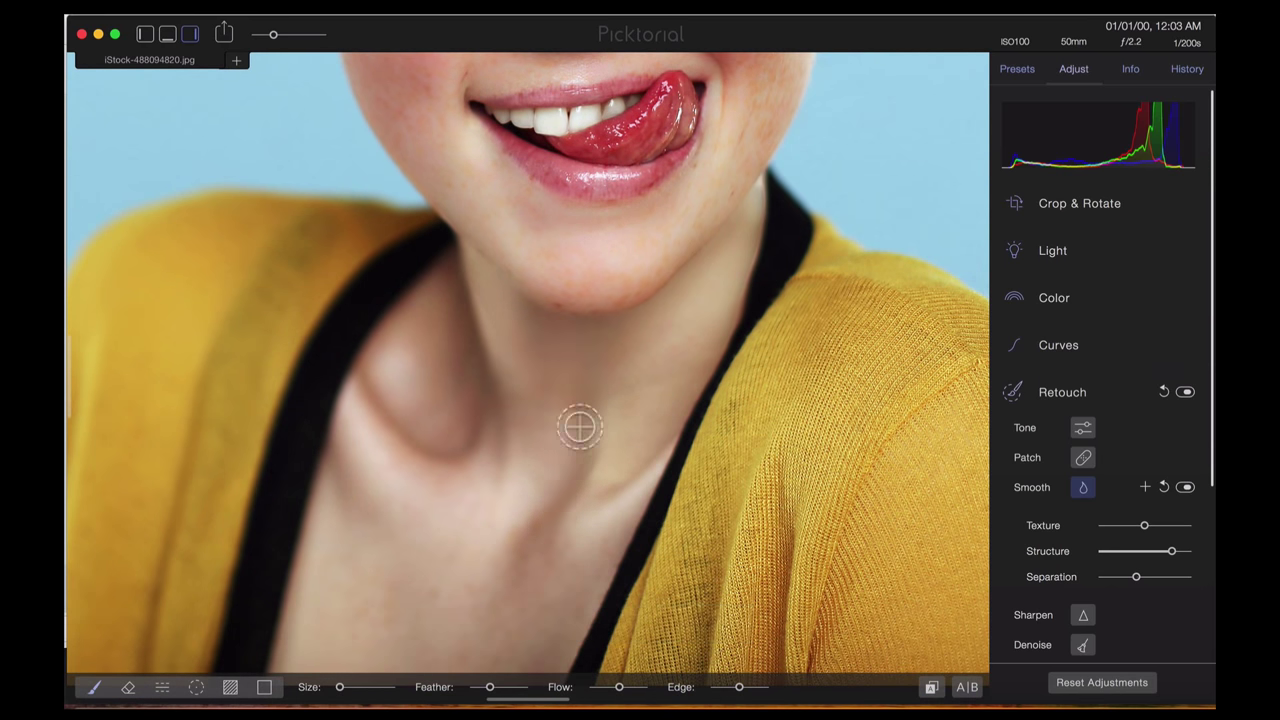
left_click_drag(562, 509, 586, 489)
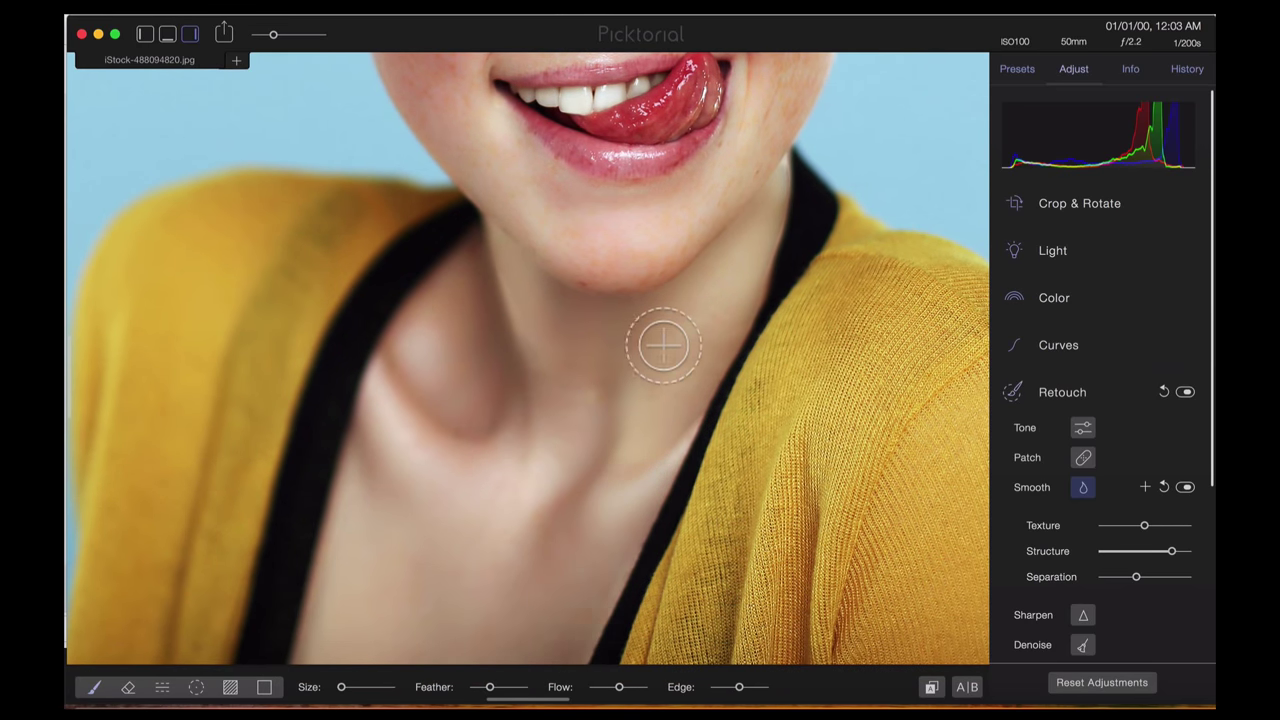
left_click_drag(660, 320, 605, 450)
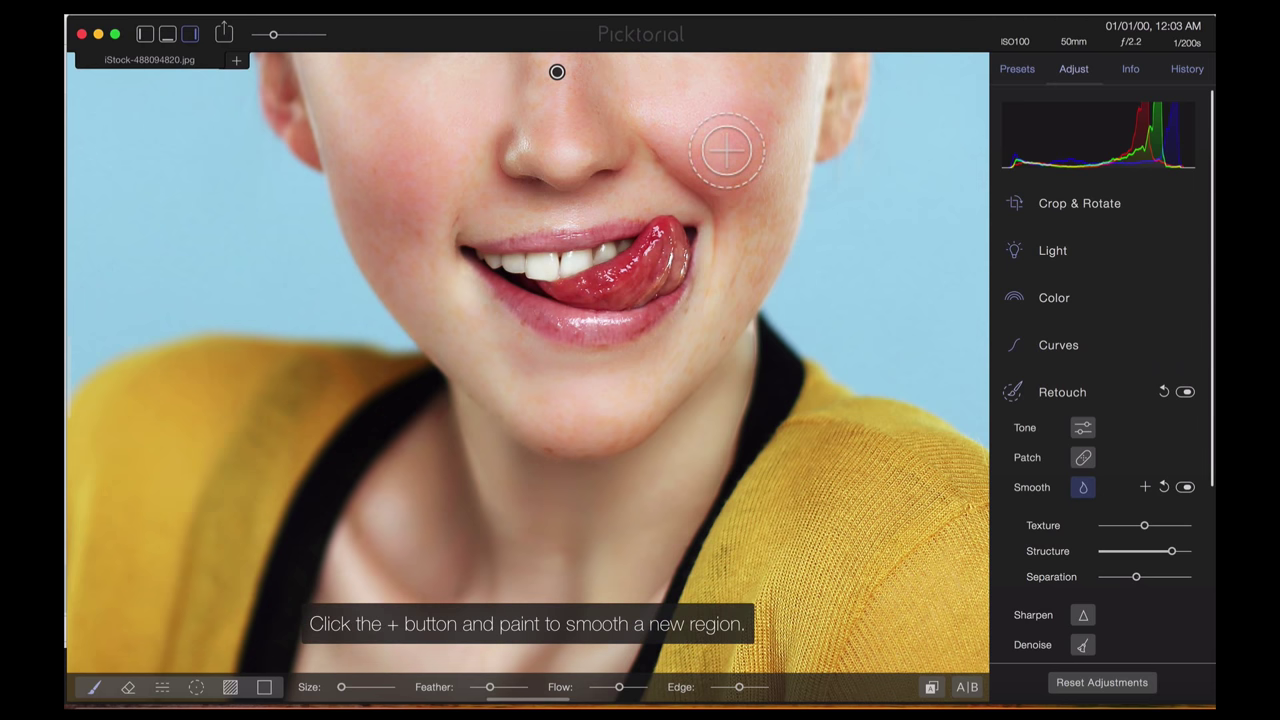
left_click_drag(277, 37, 275, 45)
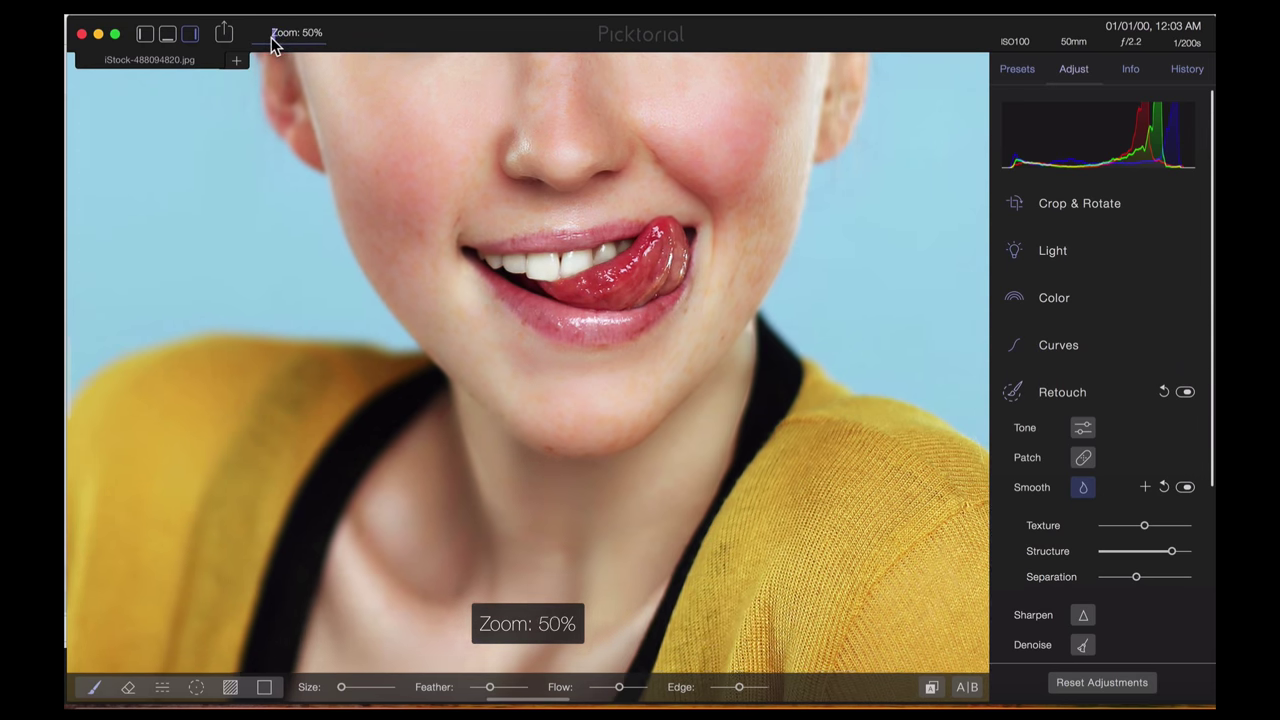
Recenter the face and set Smooth Texture to 57 and Structure to 83
left_click_drag(654, 220, 666, 451)
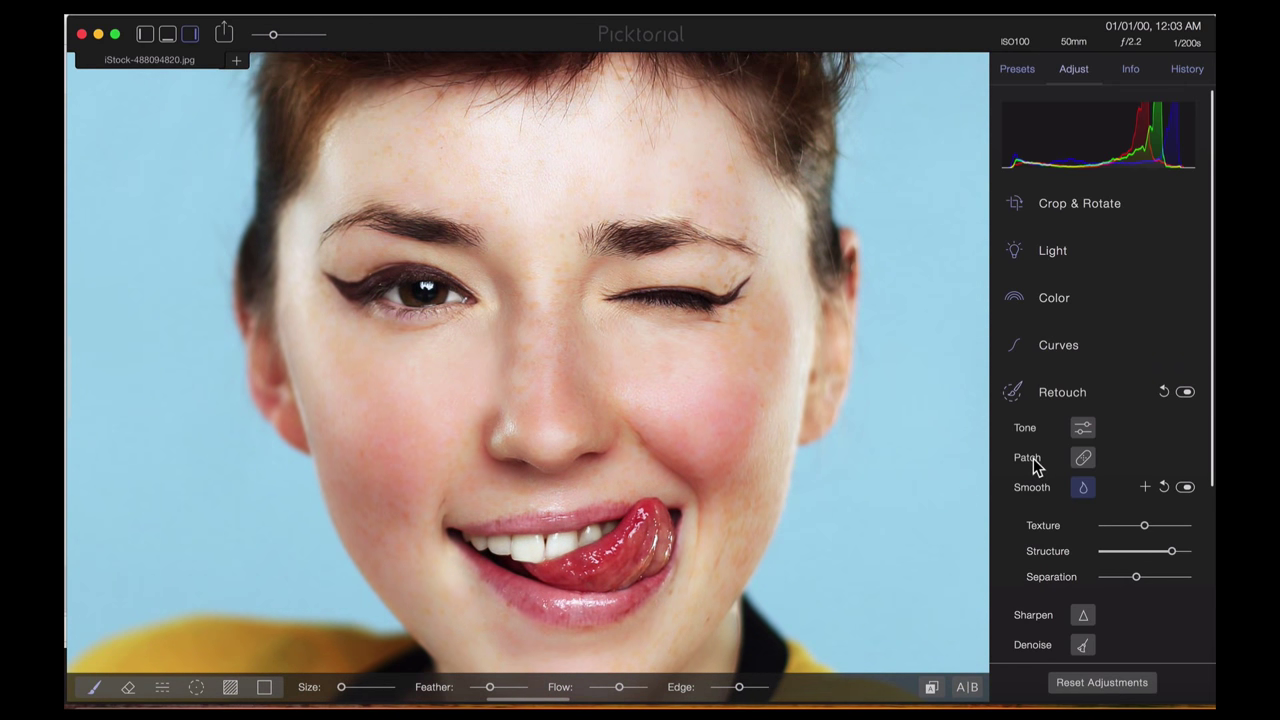
mouse_move(1155, 530)
left_mouse_down()
mouse_move(1170, 532)
mouse_move(1175, 556)
left_mouse_up()
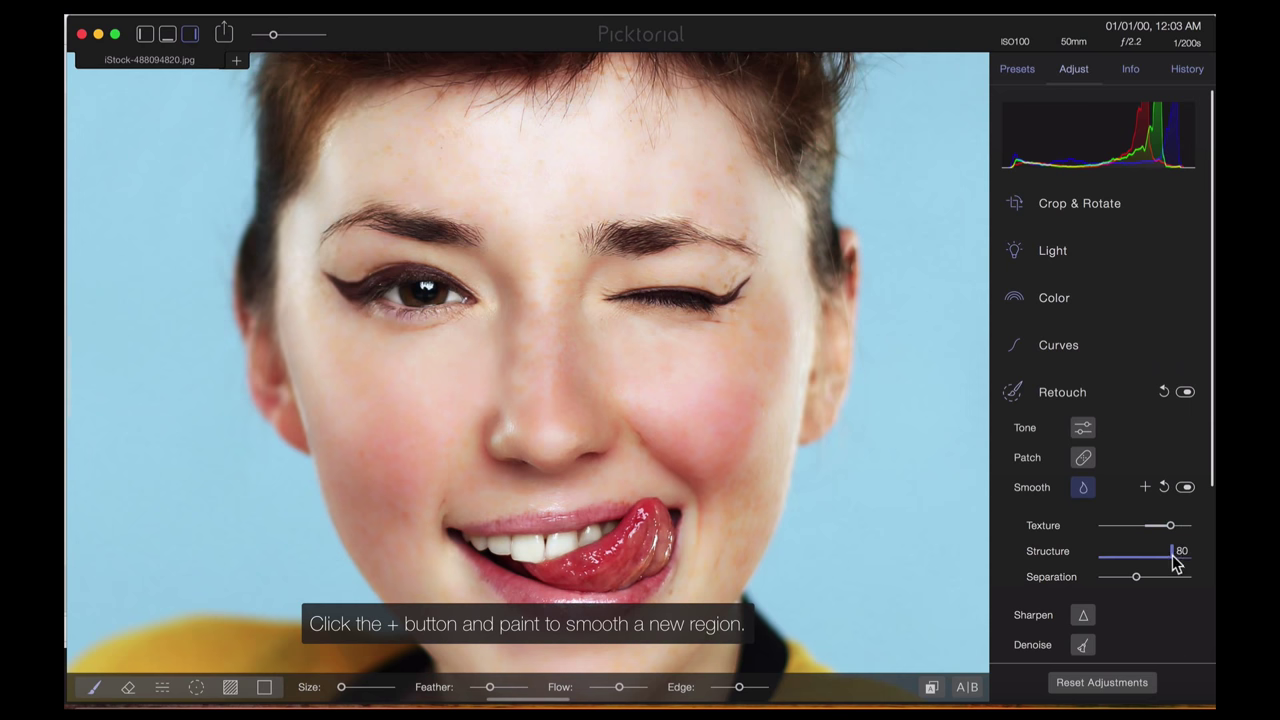
left_click(1138, 576)
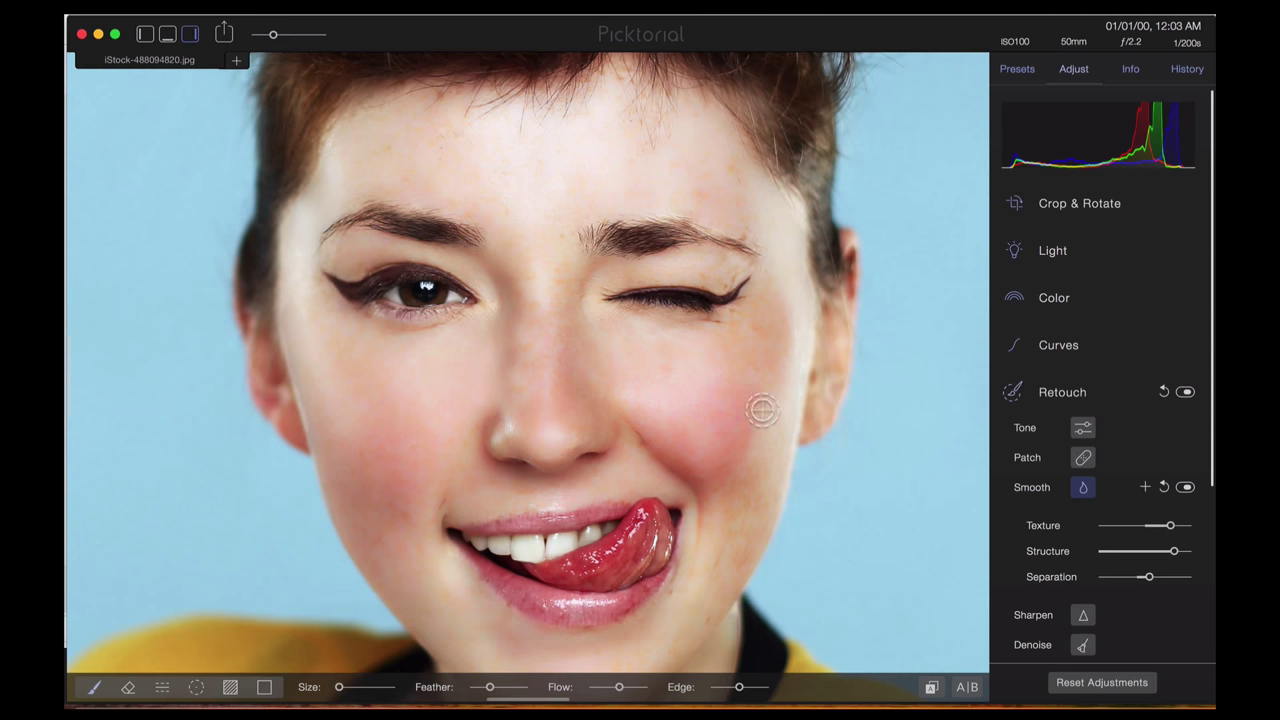
Switch to the Patch tool, set Healing to 92% and patch a cheek blemish
left_click(1056, 392)
left_click(1074, 400)
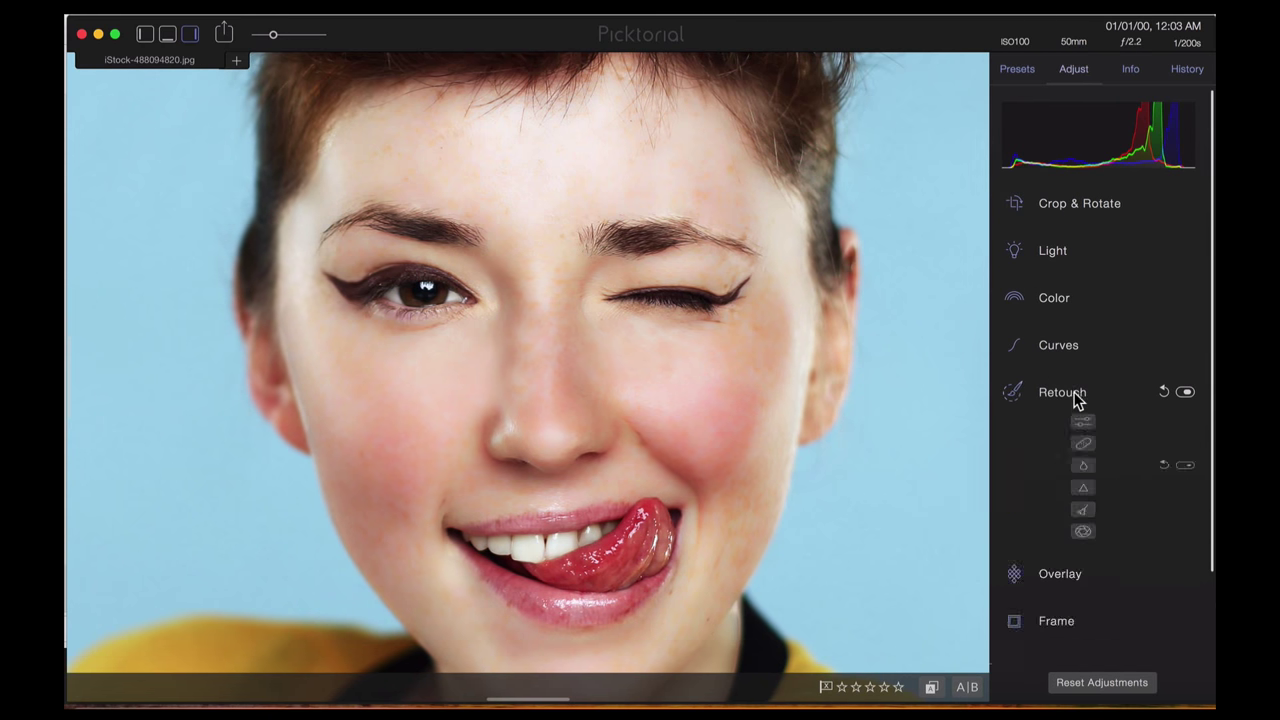
left_click(1045, 455)
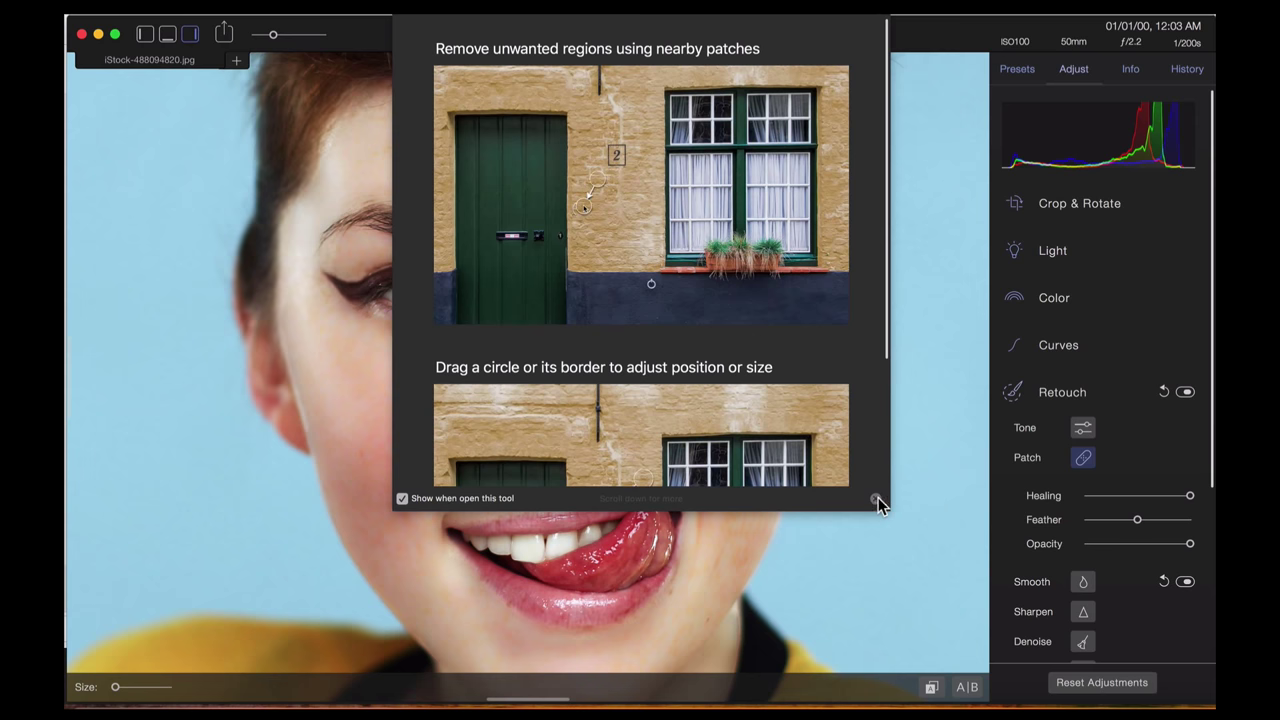
left_click(874, 500)
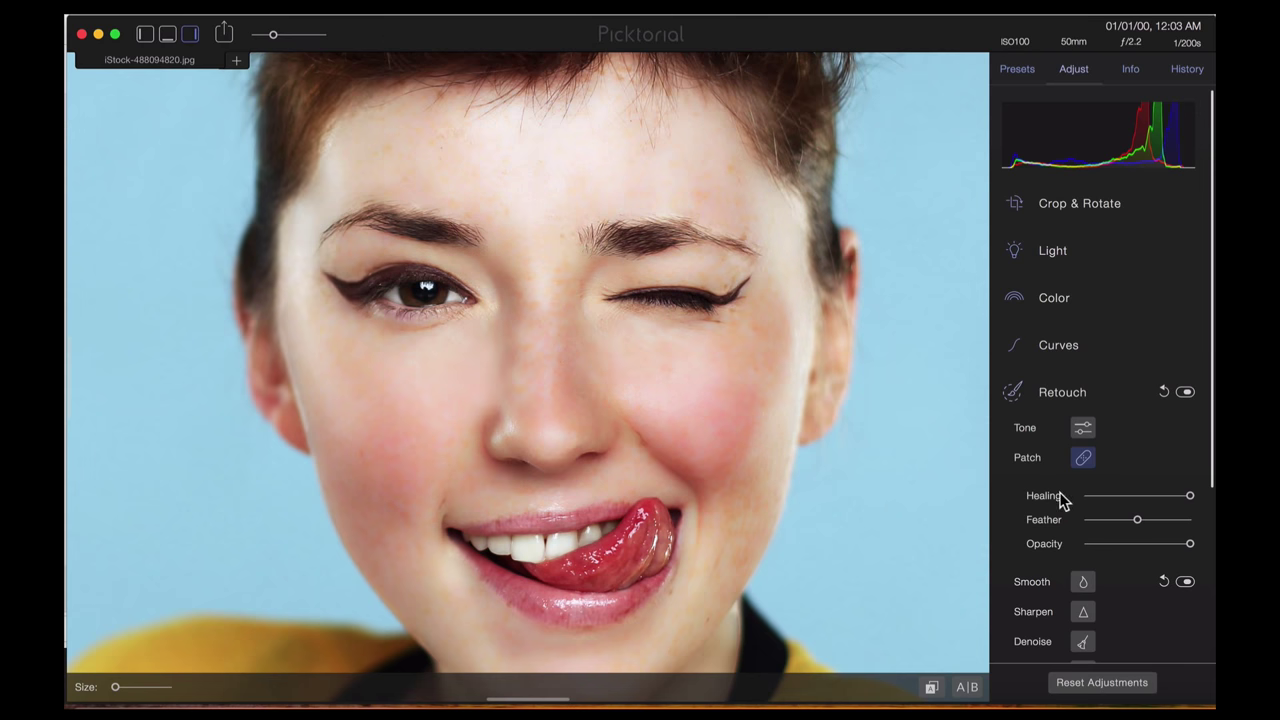
left_click_drag(1190, 496, 1192, 495)
left_click(639, 437)
Patch blemishes on the cheek, nose, between the eyebrows, forehead and right cheek
left_click(668, 463)
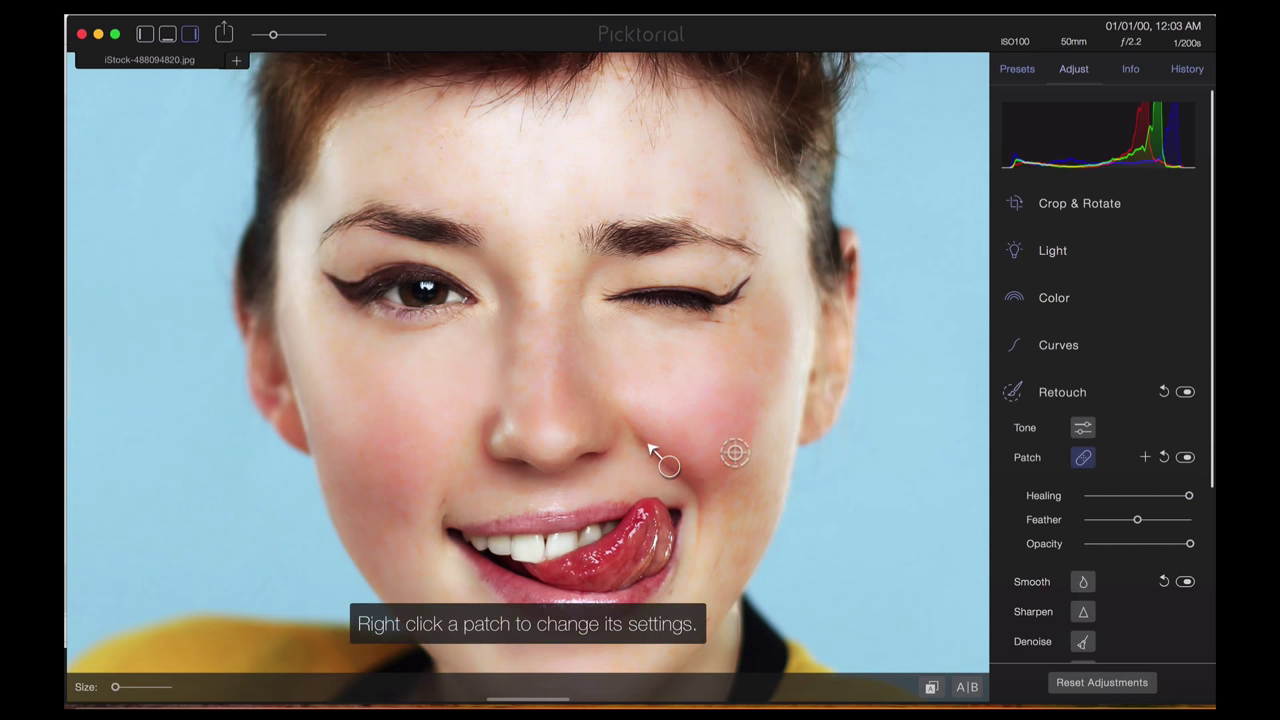
left_click(773, 333)
left_click(501, 374)
left_click(550, 234)
left_click(445, 133)
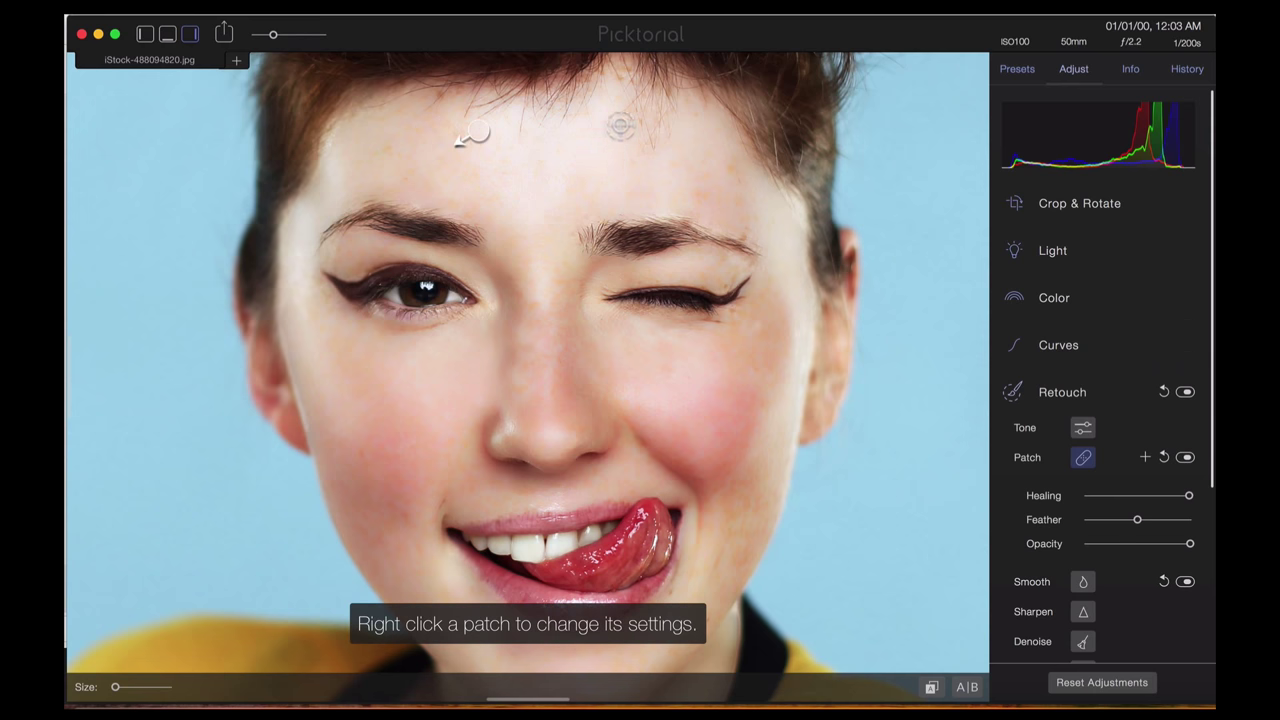
left_click(608, 93)
left_click(719, 200)
left_click(662, 183)
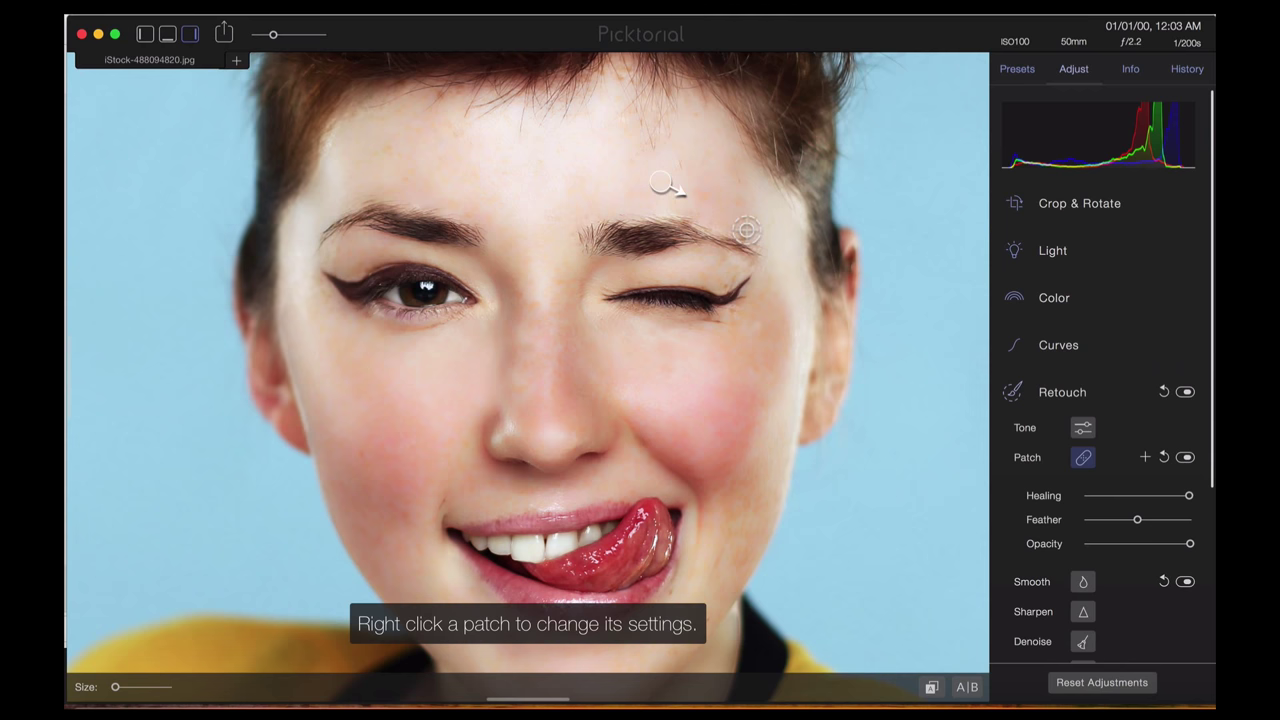
left_click(848, 382)
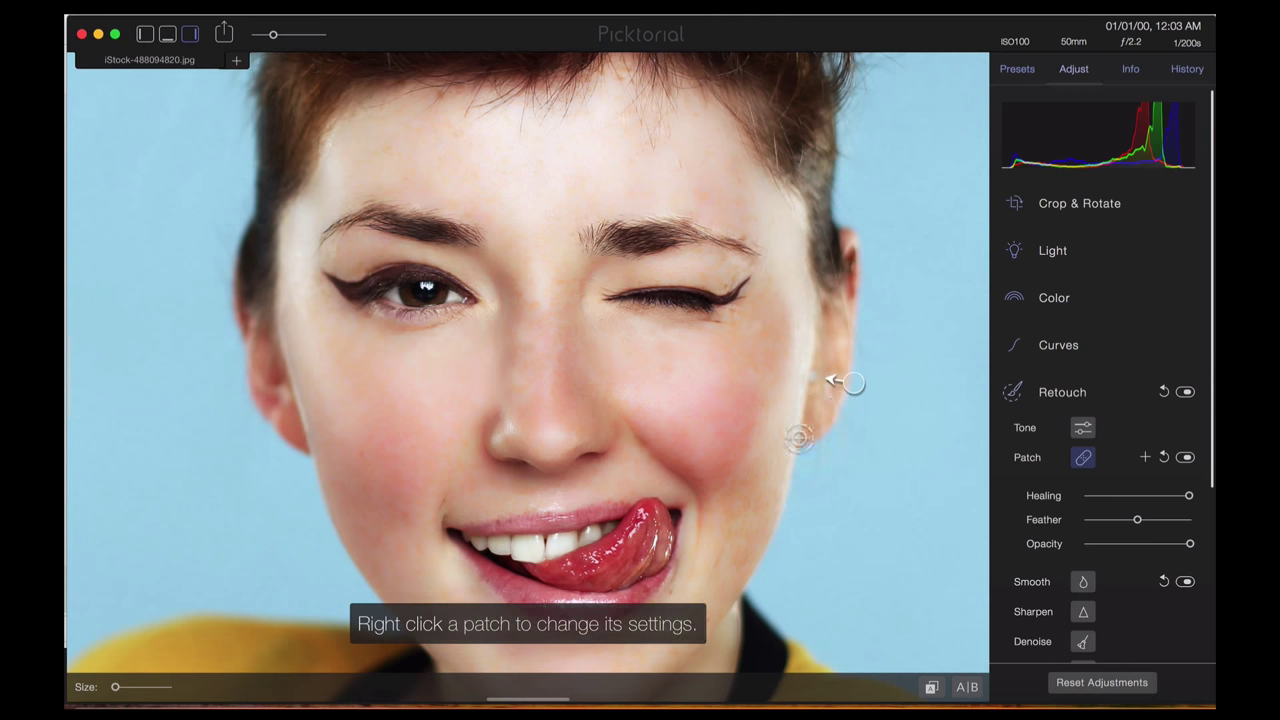
mouse_move(850, 381)
left_mouse_down()
mouse_move(783, 423)
mouse_move(777, 397)
left_mouse_up()
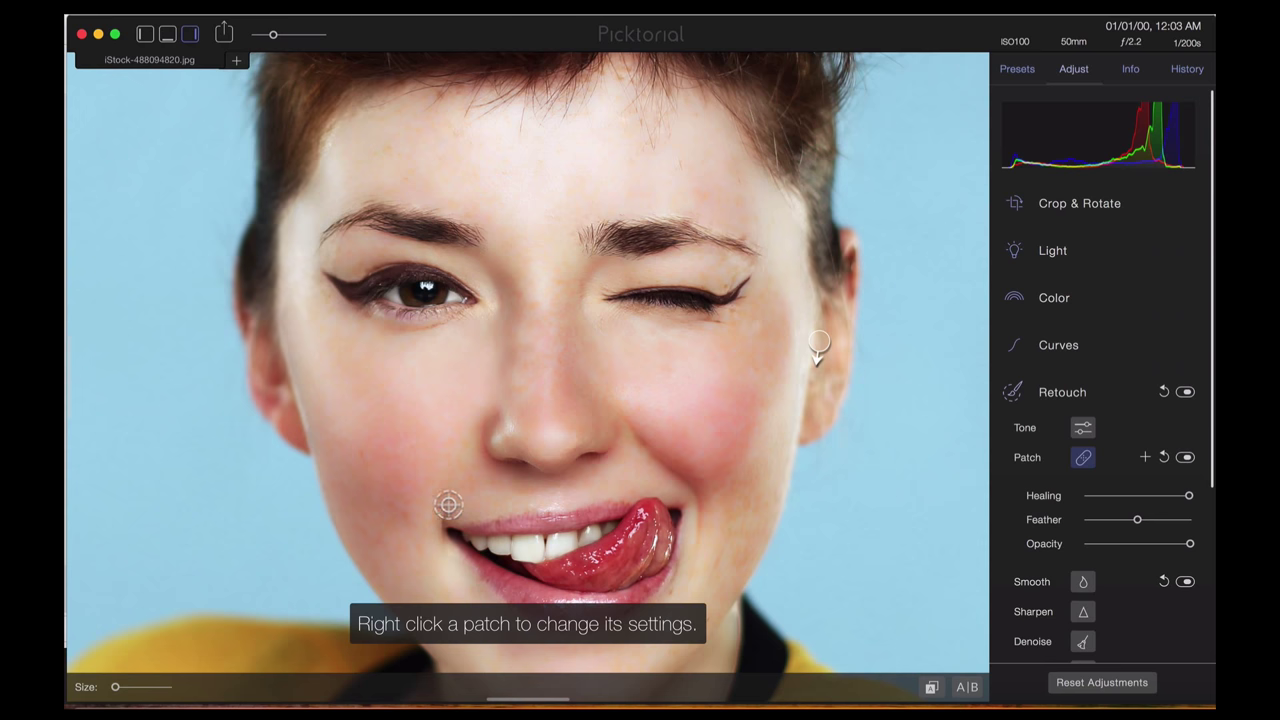
Reposition patches and their sources to cover the spot above the upper lip
mouse_move(448, 505)
left_mouse_down()
mouse_move(471, 528)
mouse_move(471, 483)
mouse_move(403, 520)
mouse_move(443, 523)
mouse_move(431, 566)
left_mouse_up()
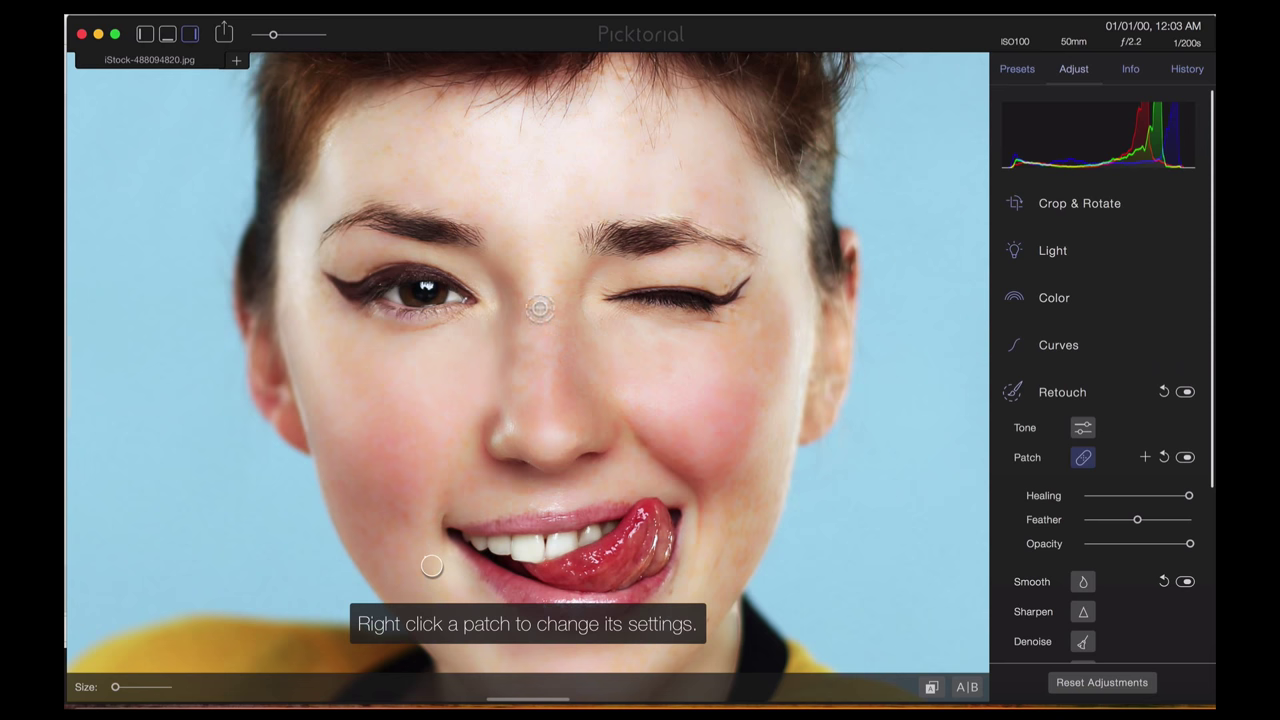
left_click_drag(548, 279, 539, 290)
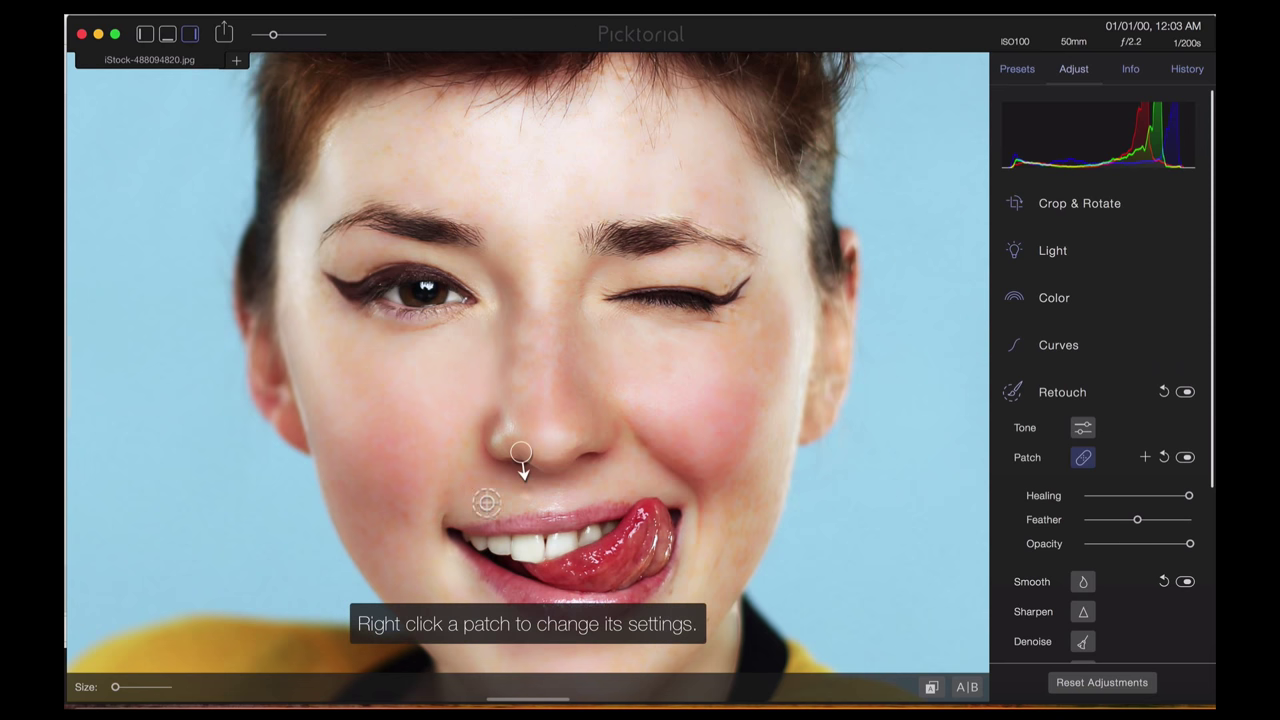
left_click_drag(525, 490, 570, 491)
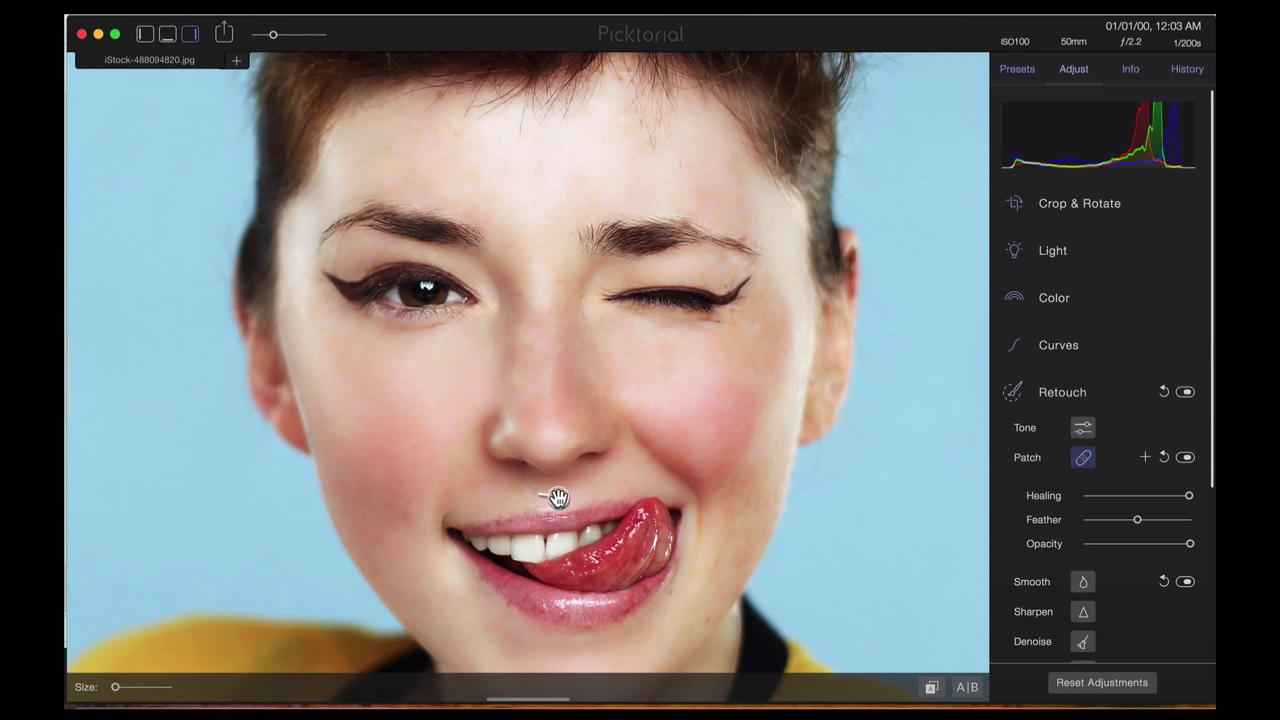
left_click_drag(555, 494, 555, 493)
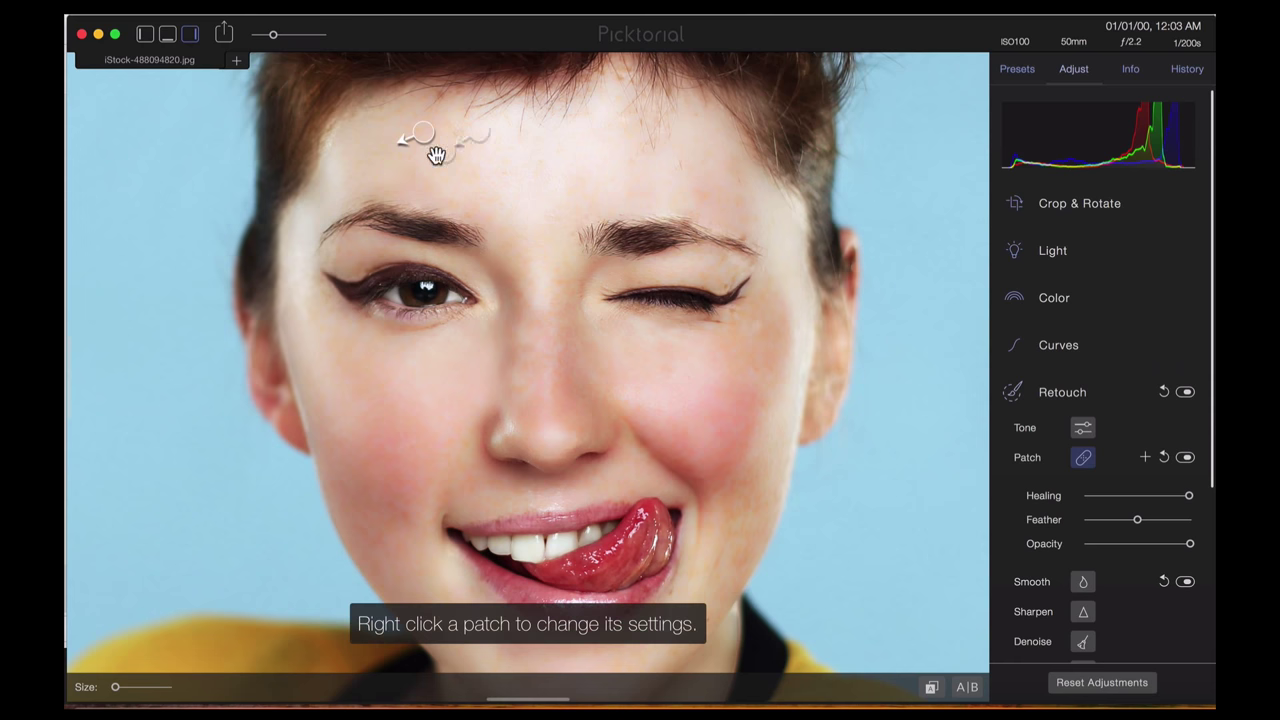
Add and adjust three more patches across the forehead
left_click(415, 172)
left_click_drag(447, 178, 406, 193)
left_click(540, 133)
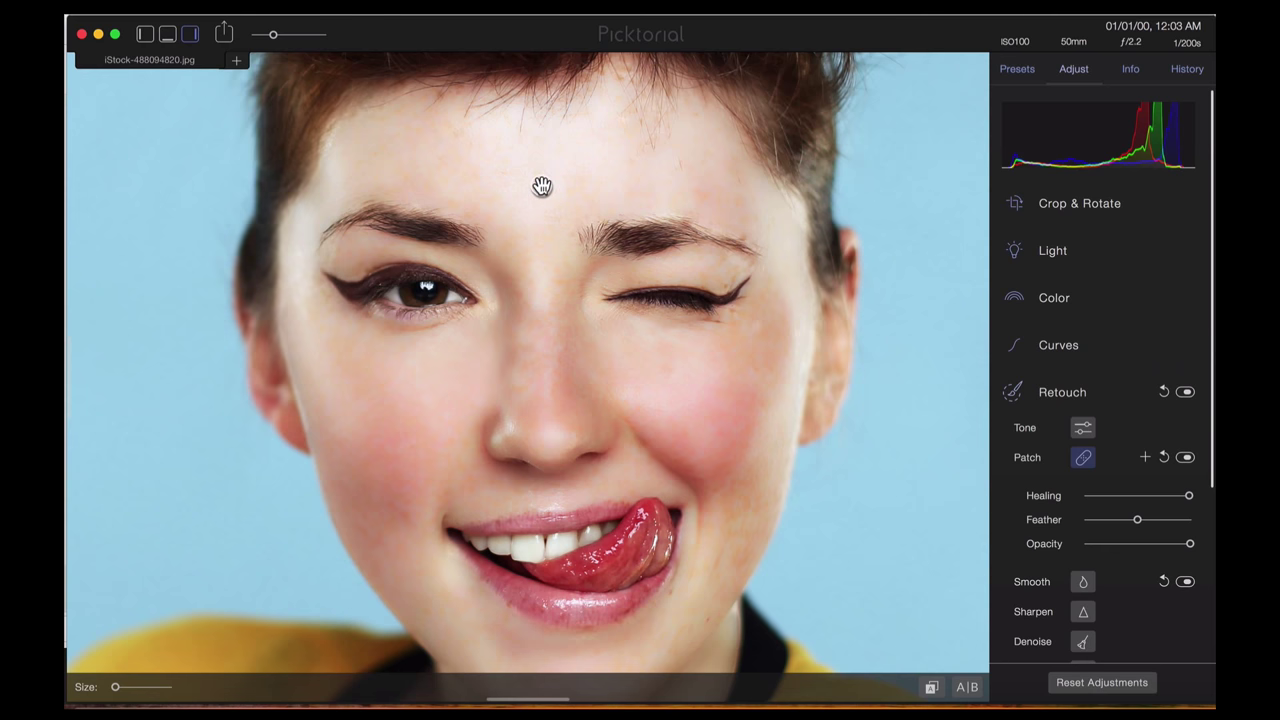
left_click(541, 186)
scroll(584, 372, "down", 5)
scroll(586, 209, "down", 2)
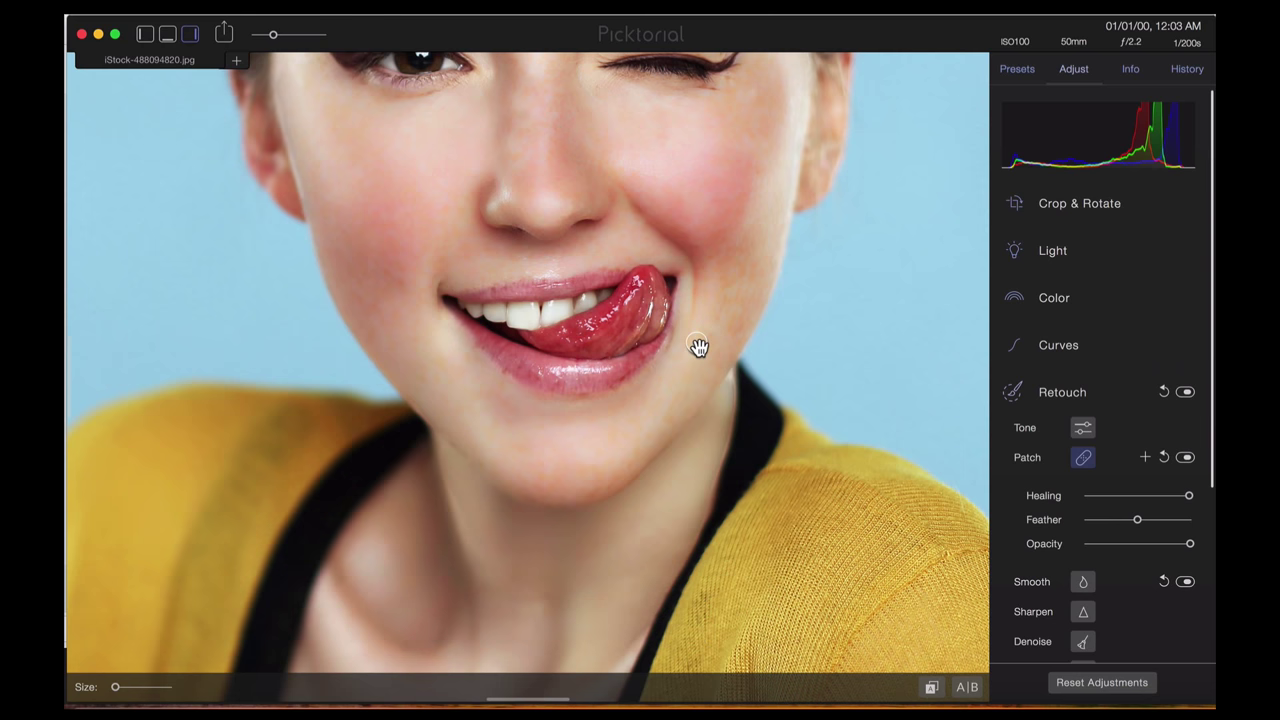
Add mid, highlight and shadow points to the tone curve, lifting the upper tones
left_click(1058, 348)
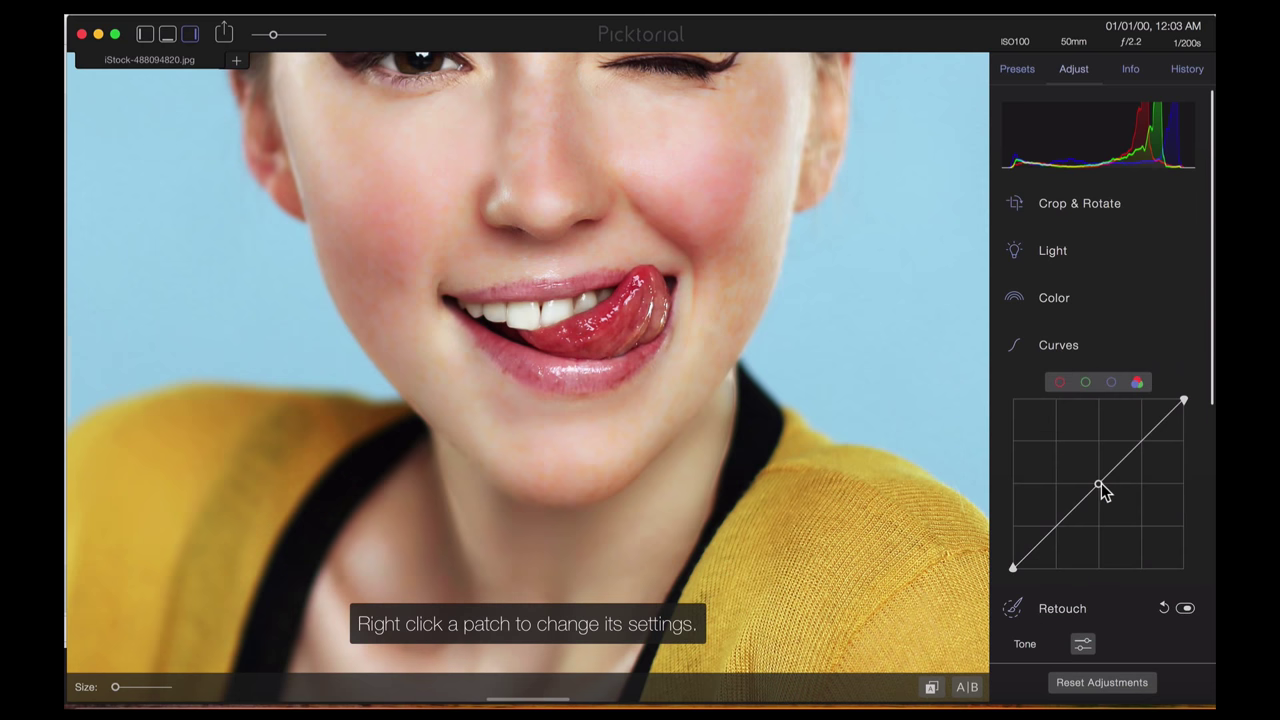
left_click_drag(1100, 484, 1095, 490)
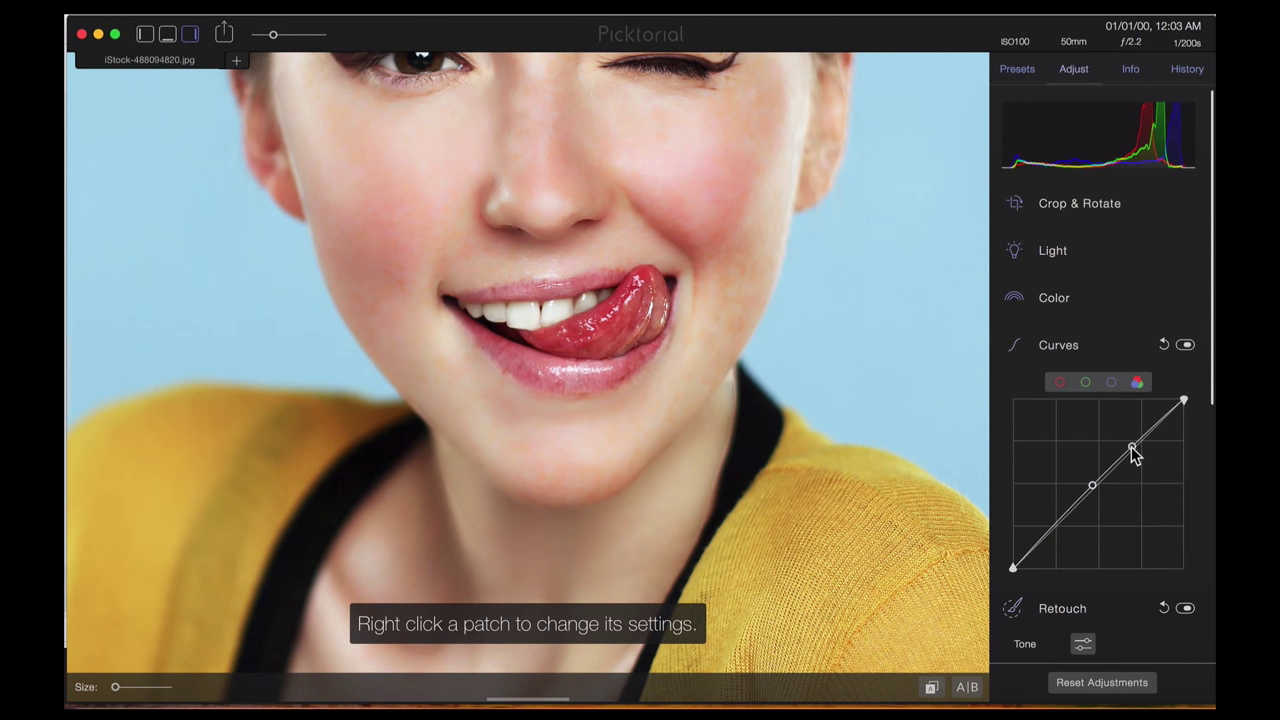
left_click_drag(1131, 449, 1134, 452)
left_click_drag(1058, 528, 1063, 528)
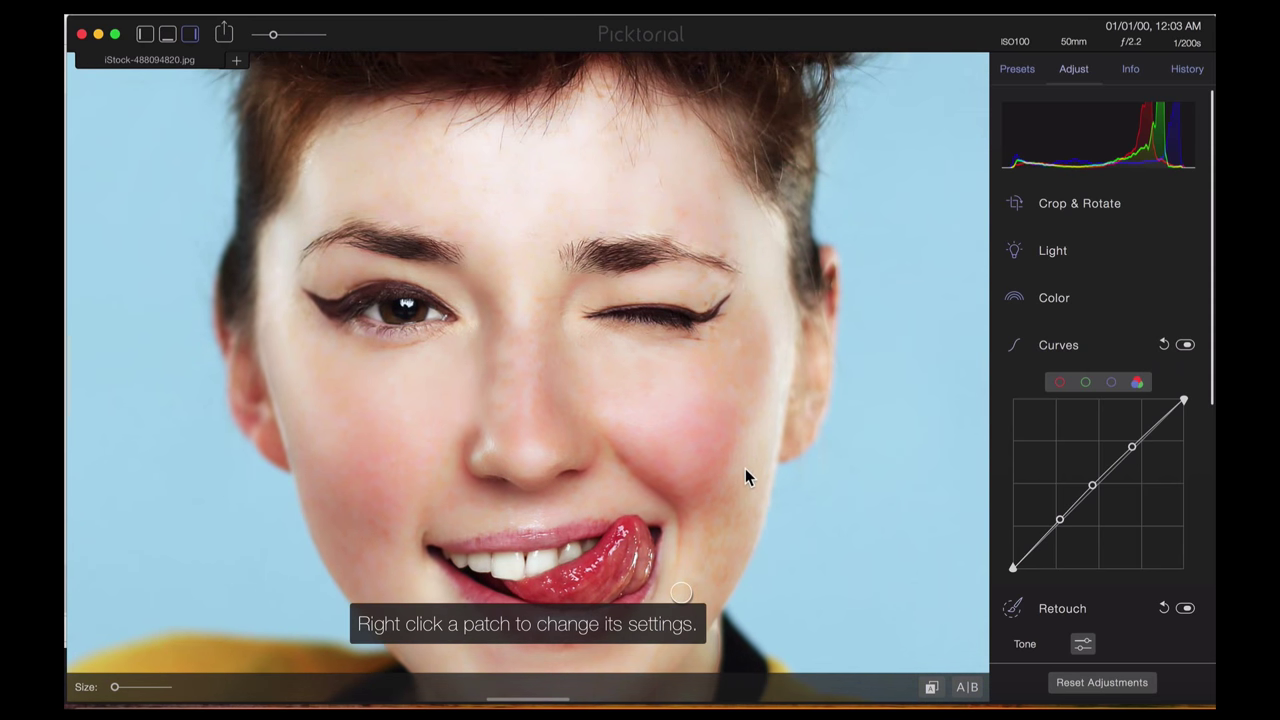
Zoom out to the full photo and bring the Retouch tool list back up
key("z")
key("z")
key("super+minus")
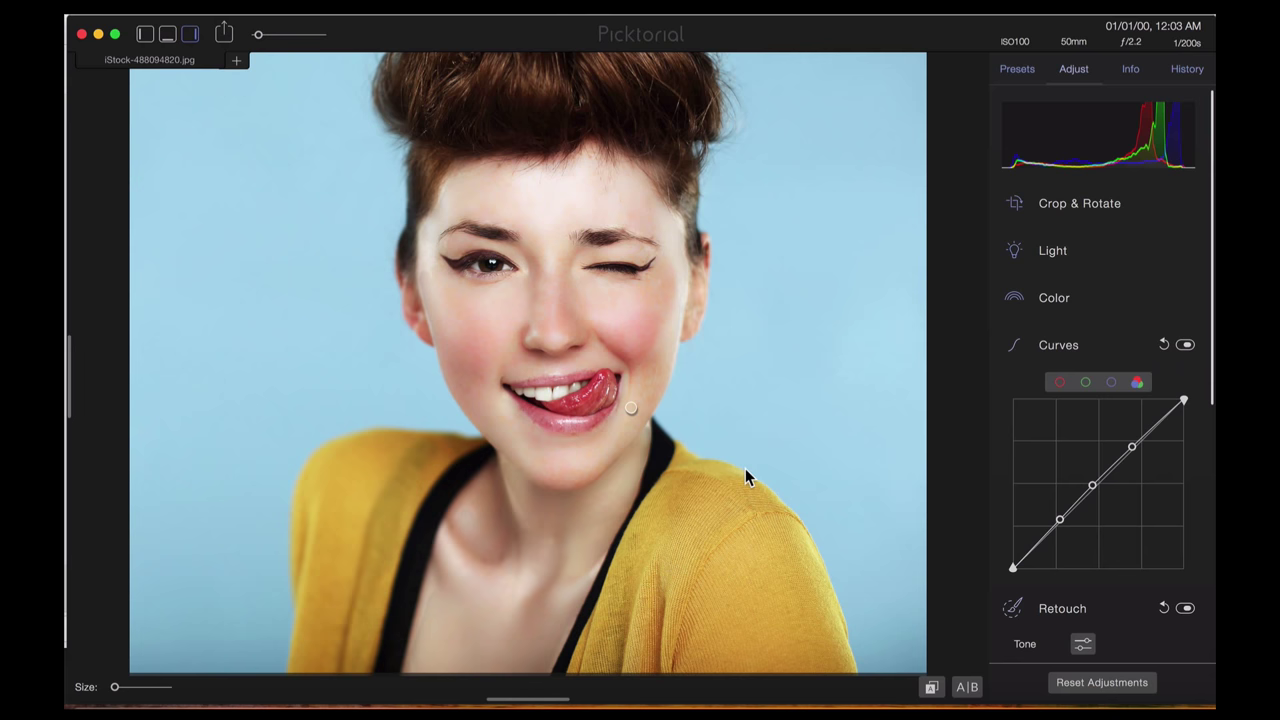
scroll(745, 468, "up", 2)
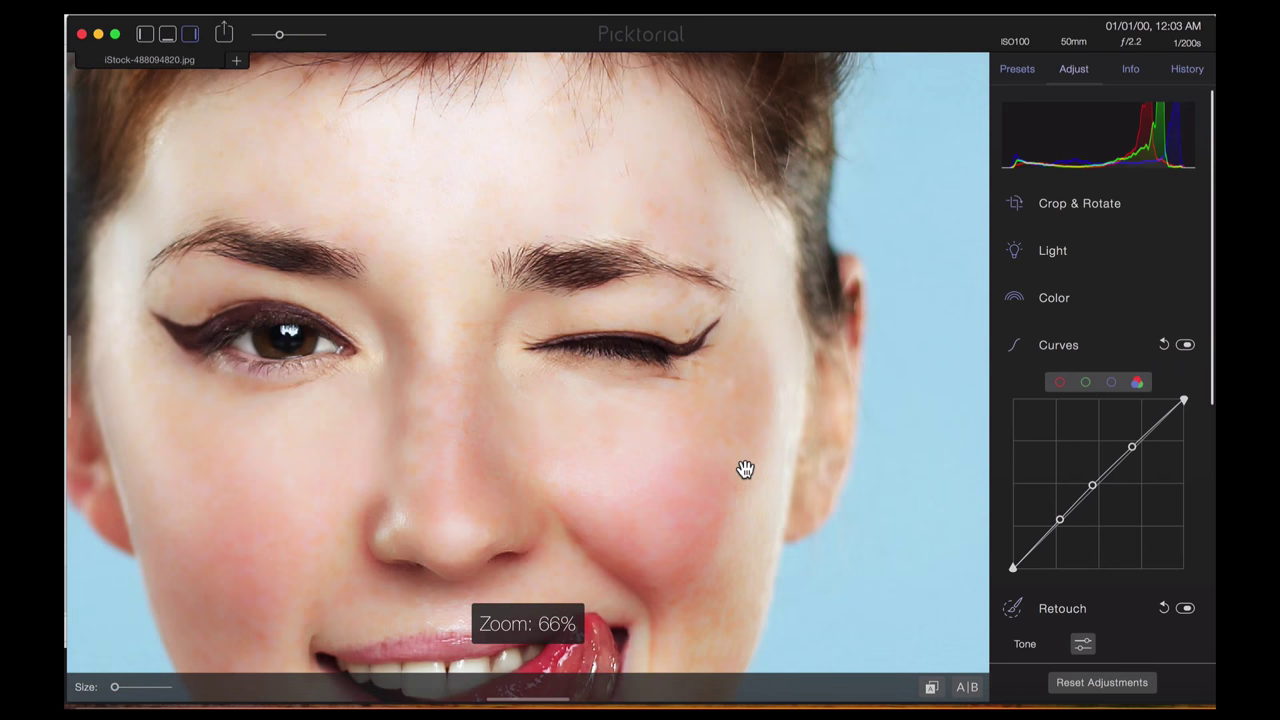
scroll(745, 468, "up", 2)
scroll(745, 468, "down", 4)
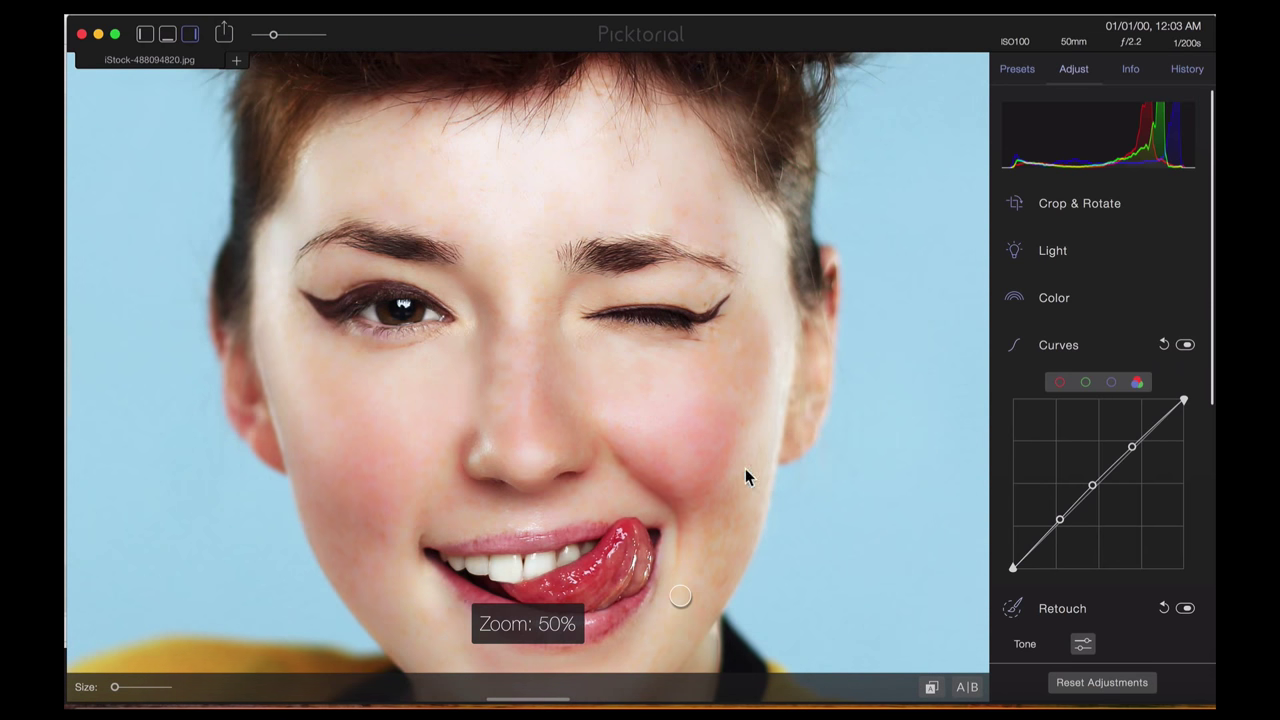
left_click(1050, 606)
scroll(1043, 541, "down", 3)
left_click(1060, 417)
Paint Sharpen over the eyebrow, the winking eye, and the lips and tongue
left_click(1082, 528)
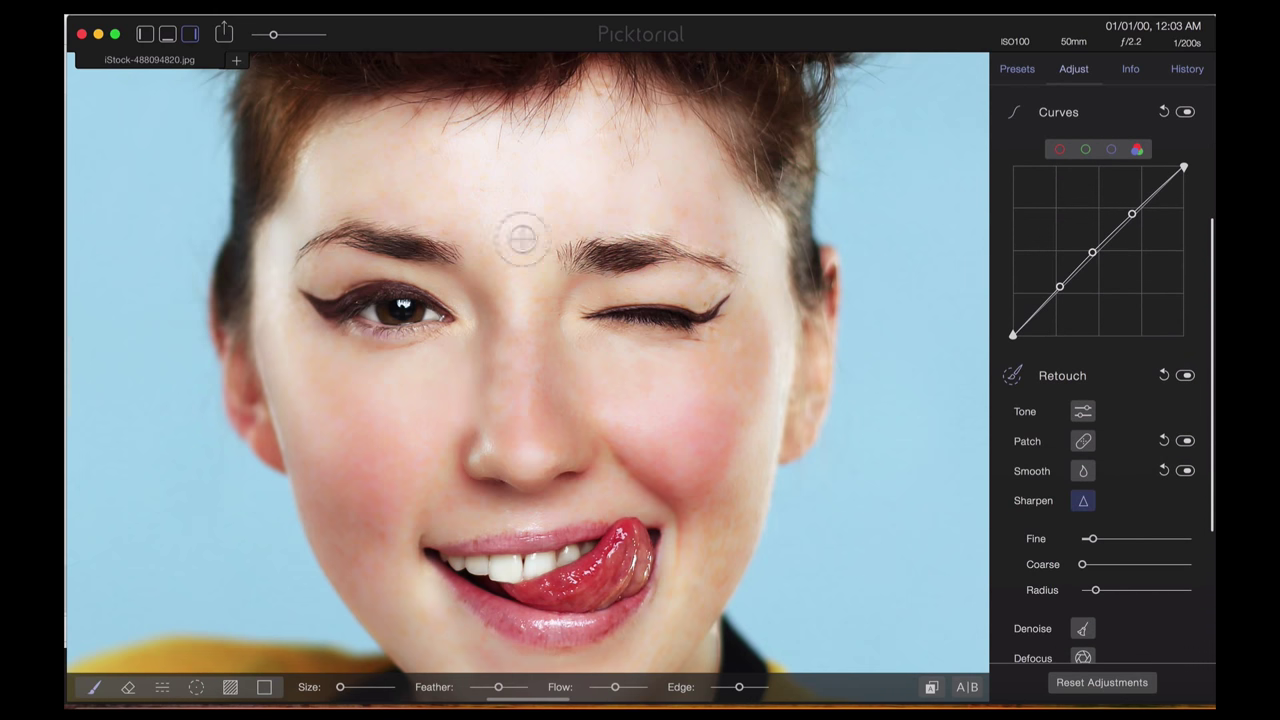
mouse_move(523, 234)
left_mouse_down()
mouse_move(586, 257)
mouse_move(725, 268)
left_mouse_up()
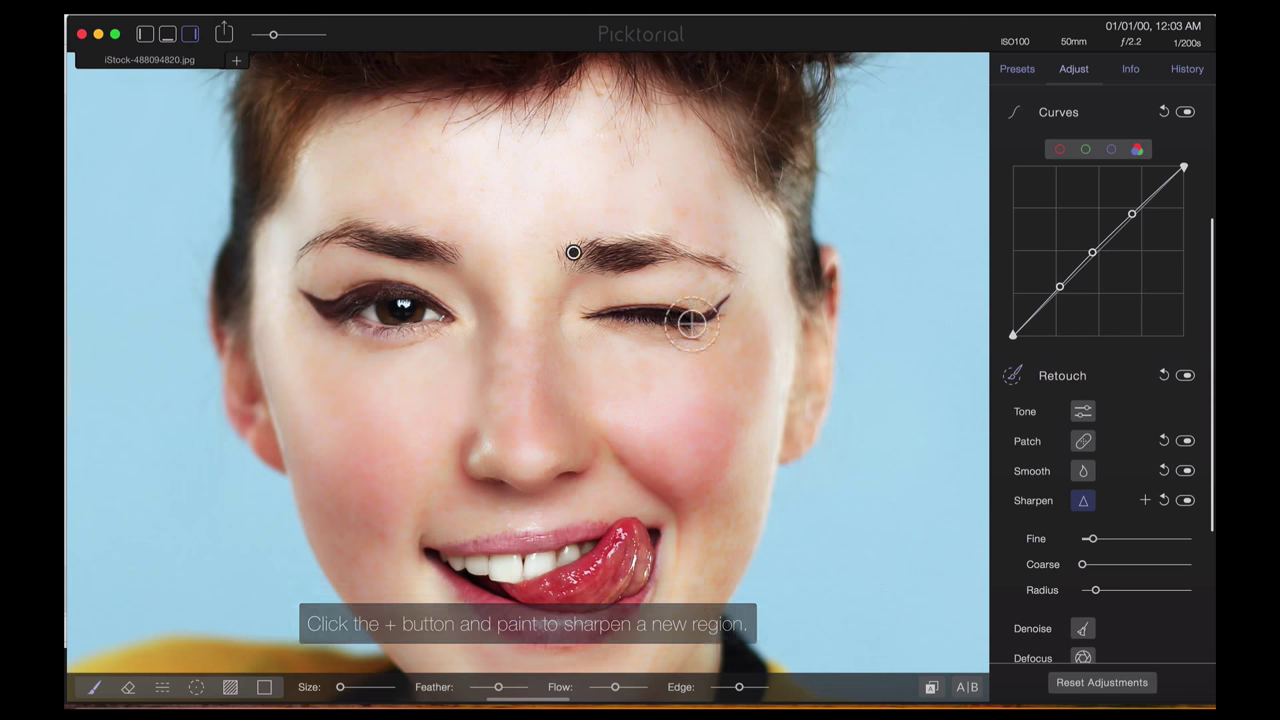
mouse_move(425, 310)
left_mouse_down()
mouse_move(334, 297)
mouse_move(390, 310)
left_mouse_up()
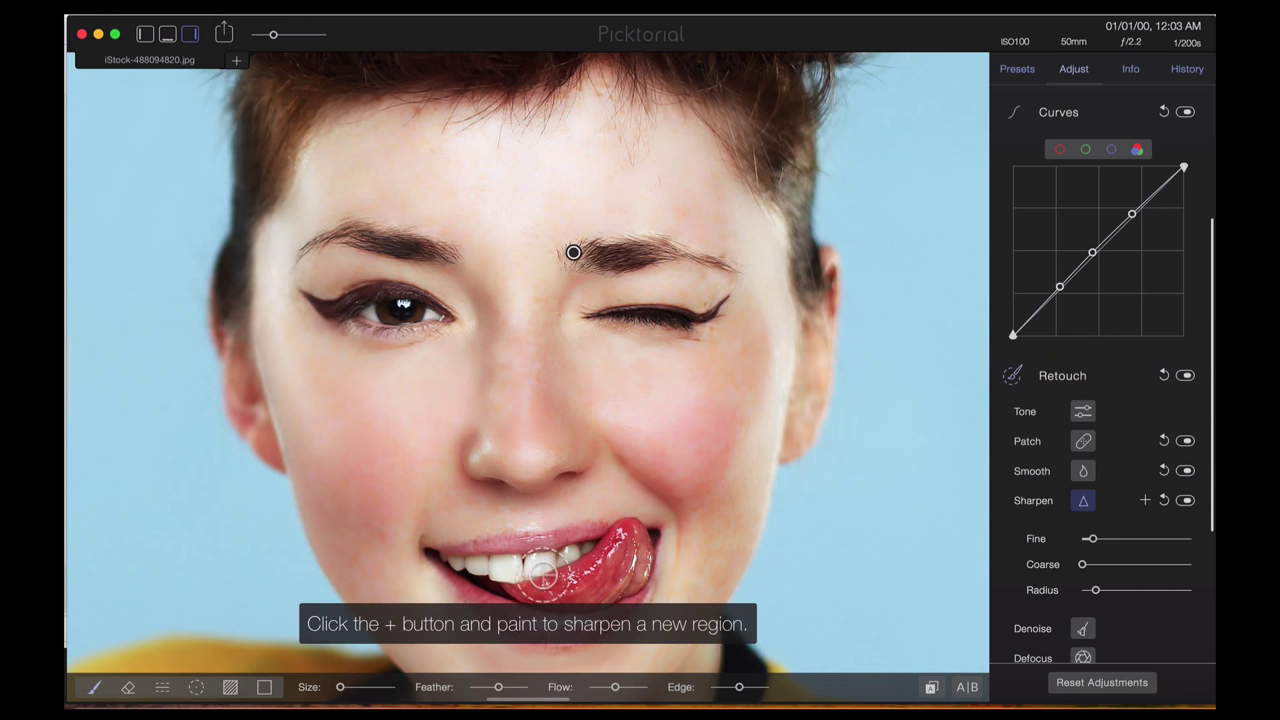
left_click_drag(512, 607, 601, 566)
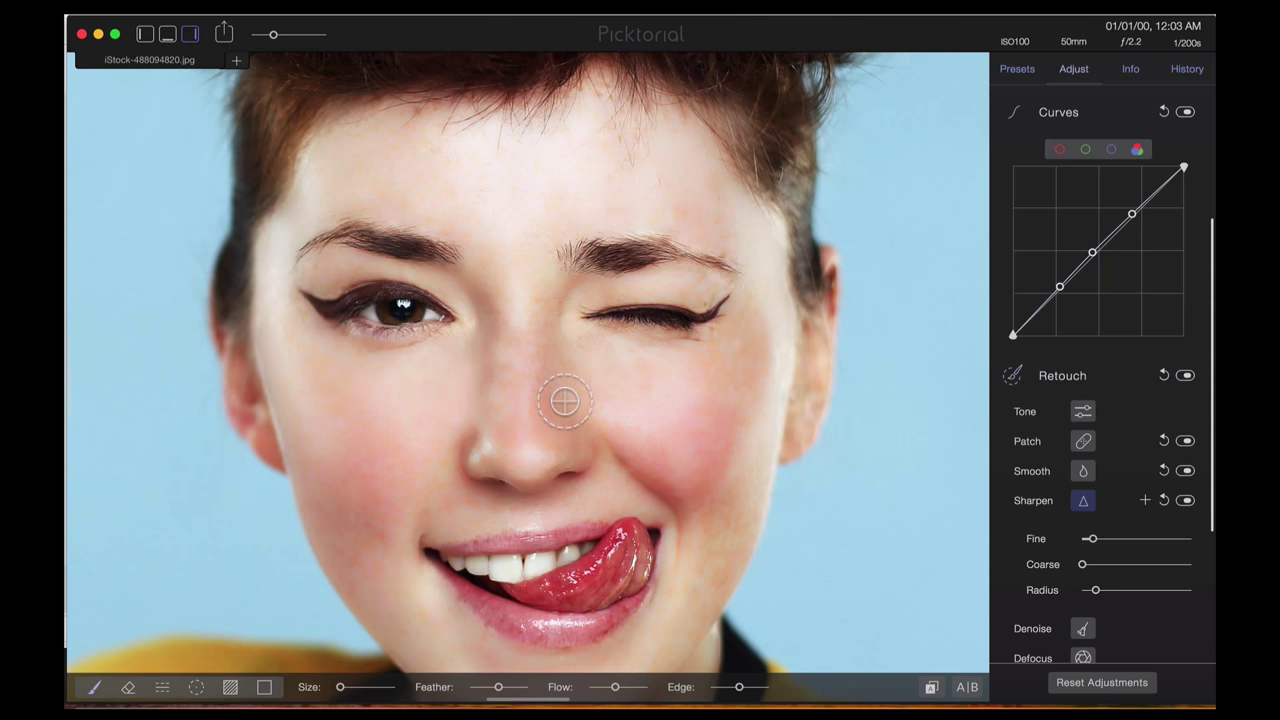
Collapse the Overlay, Retouch and Curves sections to tidy the Adjust panel
left_click(1082, 627)
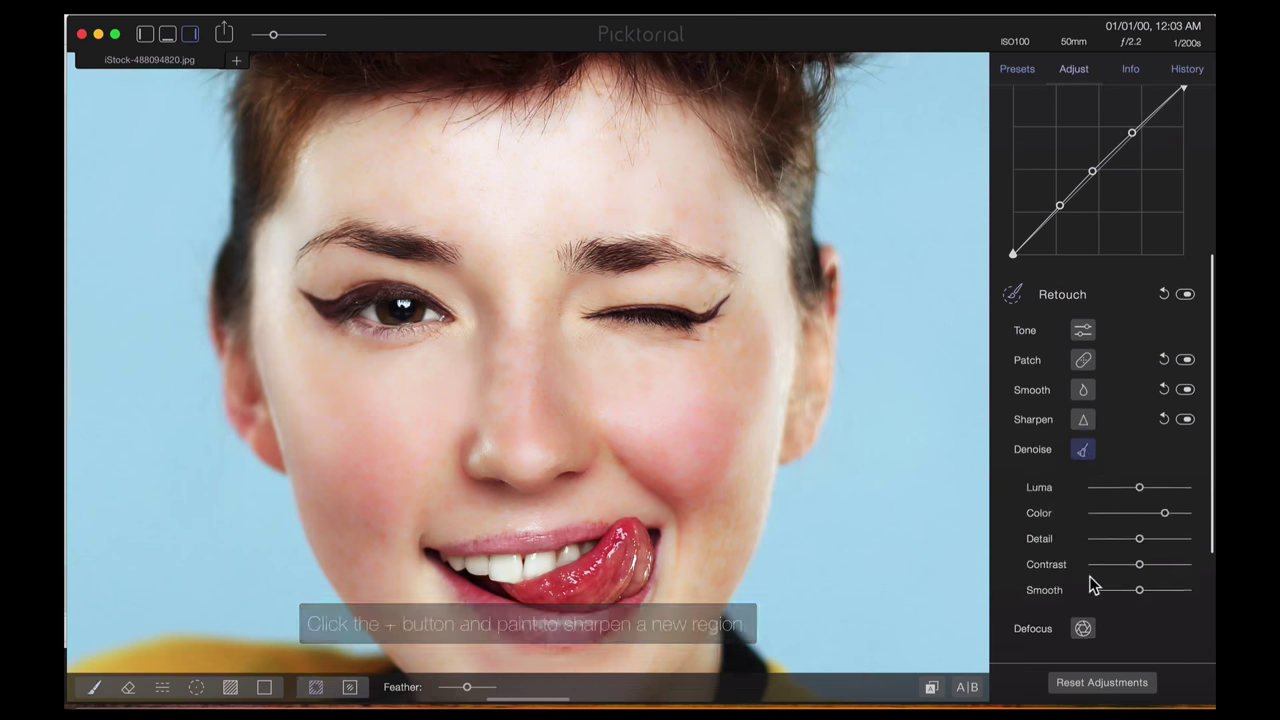
left_click(1082, 627)
scroll(1034, 640, "down", 5)
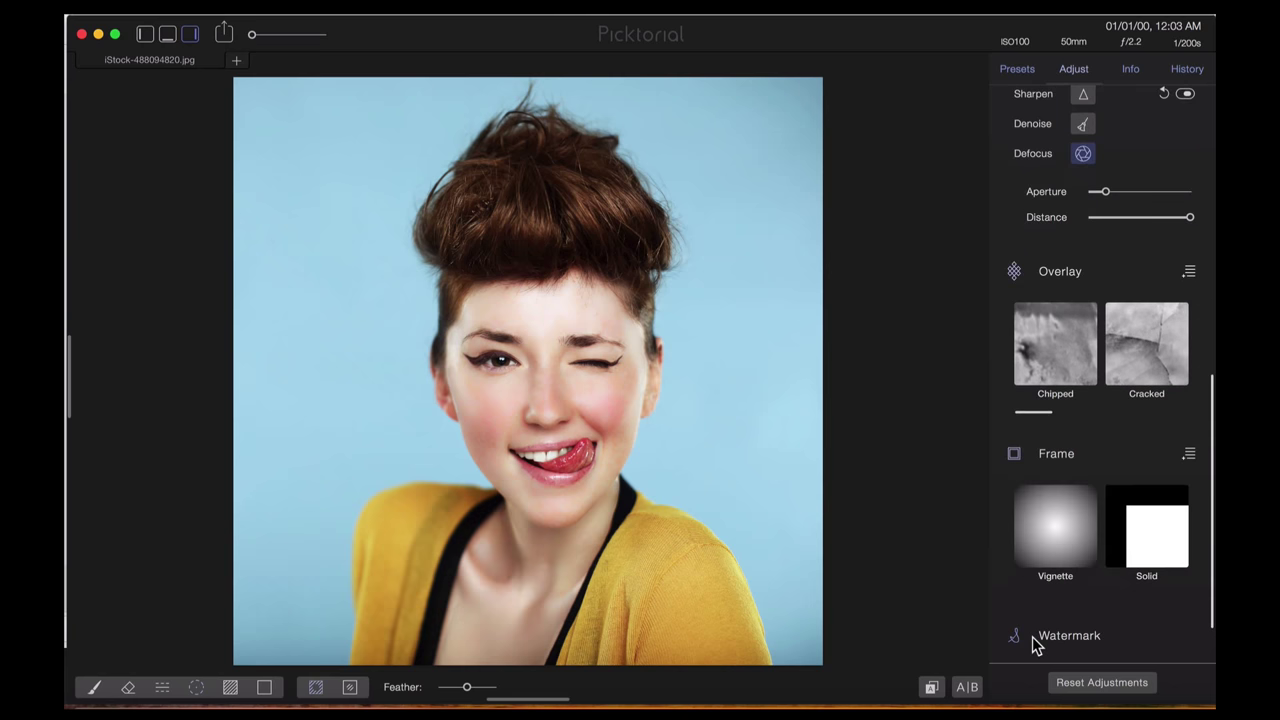
left_click(1043, 280)
scroll(1047, 167, "up", 5)
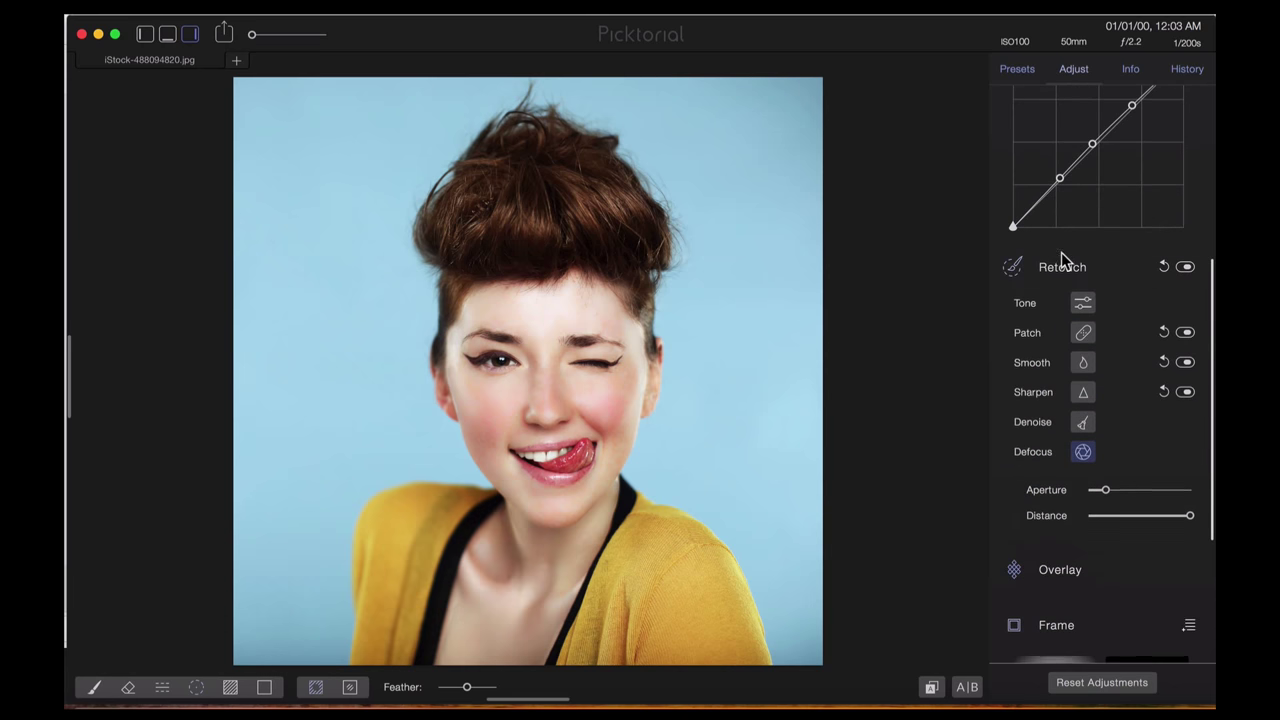
left_click(1062, 262)
scroll(1071, 217, "up", 3)
left_click(1071, 212)
scroll(1071, 226, "up", 2)
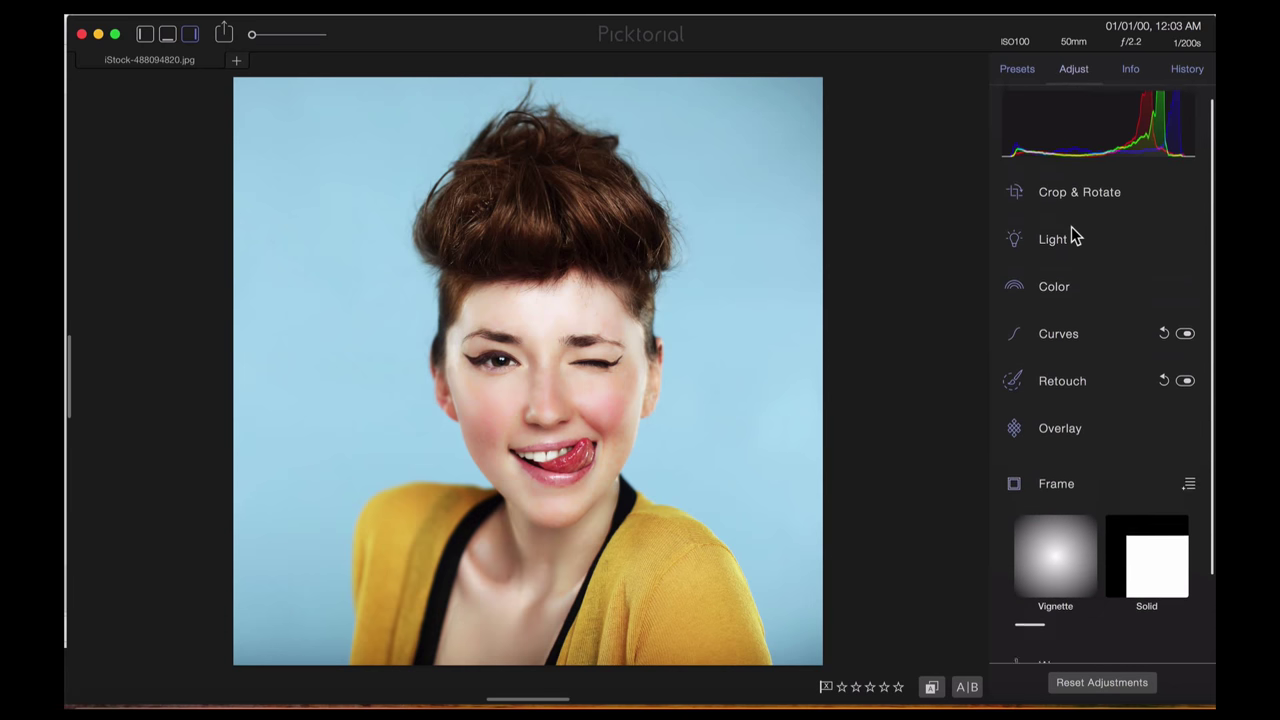
Set Color Saturation to 11 and Vibrance to -14, showing Selective Sat controls
left_click(1060, 298)
left_click_drag(1132, 334, 1150, 340)
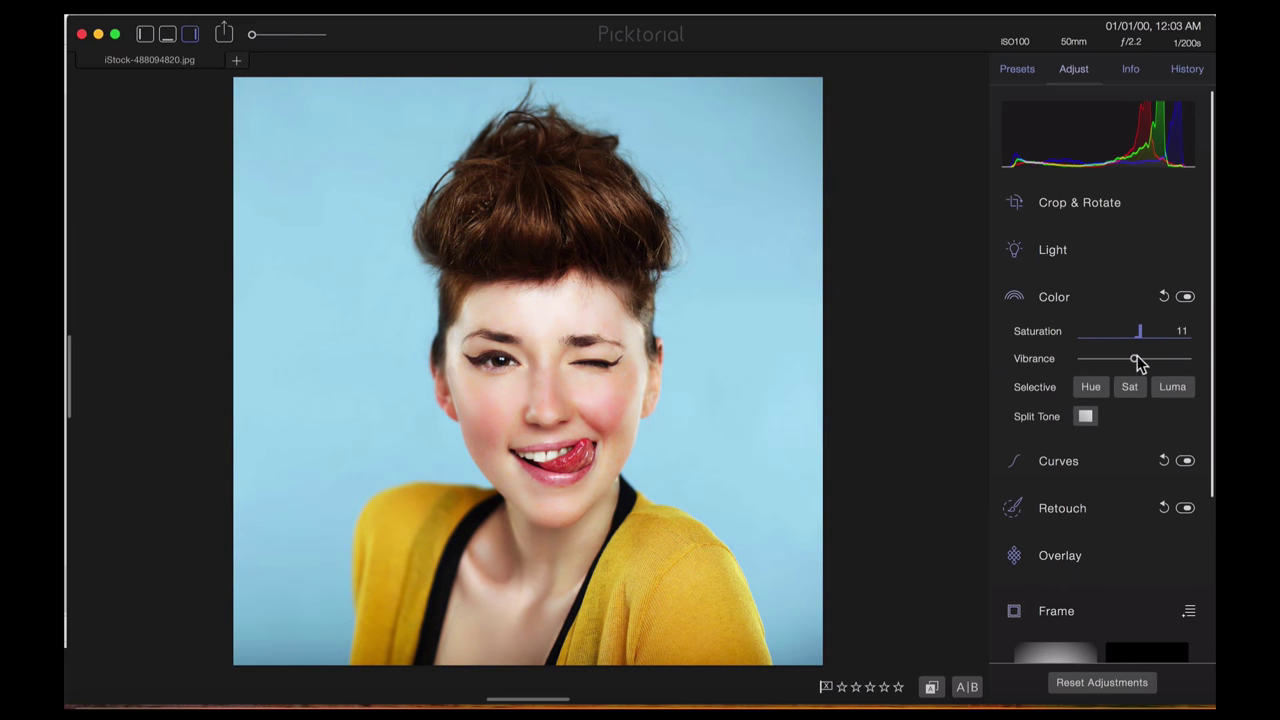
mouse_move(1140, 364)
left_mouse_down()
mouse_move(1115, 366)
mouse_move(1148, 357)
mouse_move(1127, 358)
left_mouse_up()
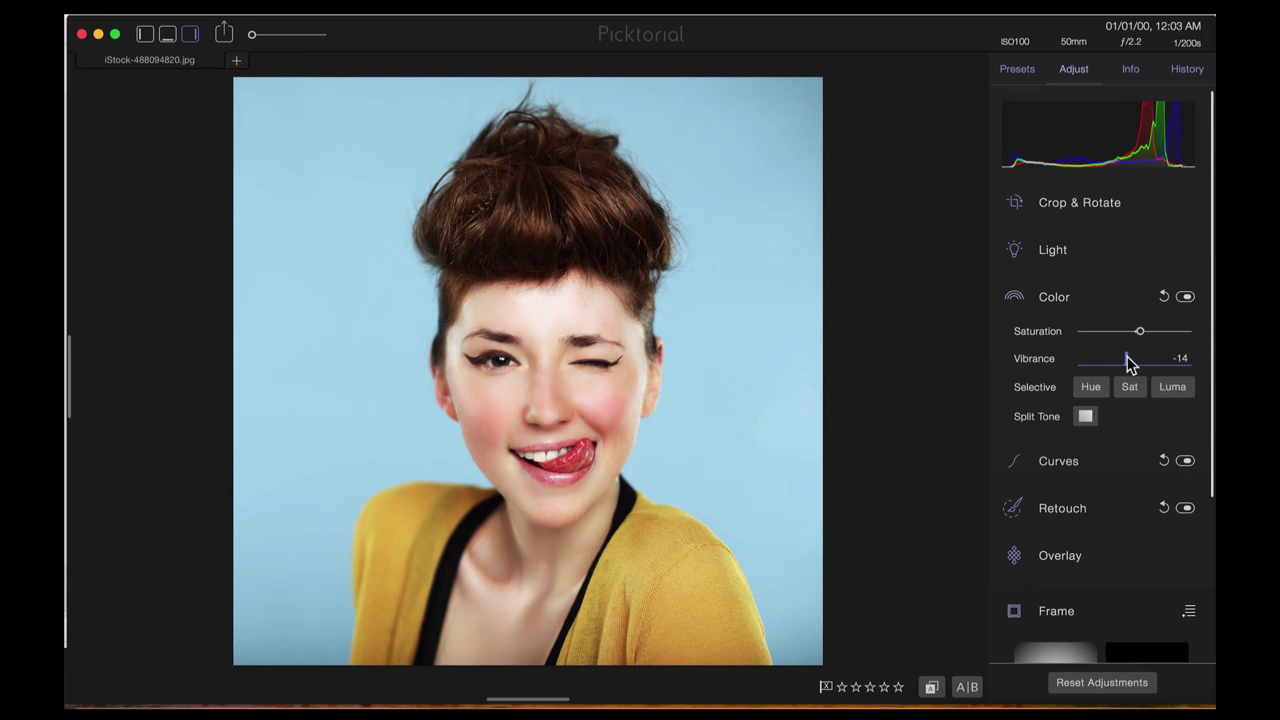
left_click(1127, 387)
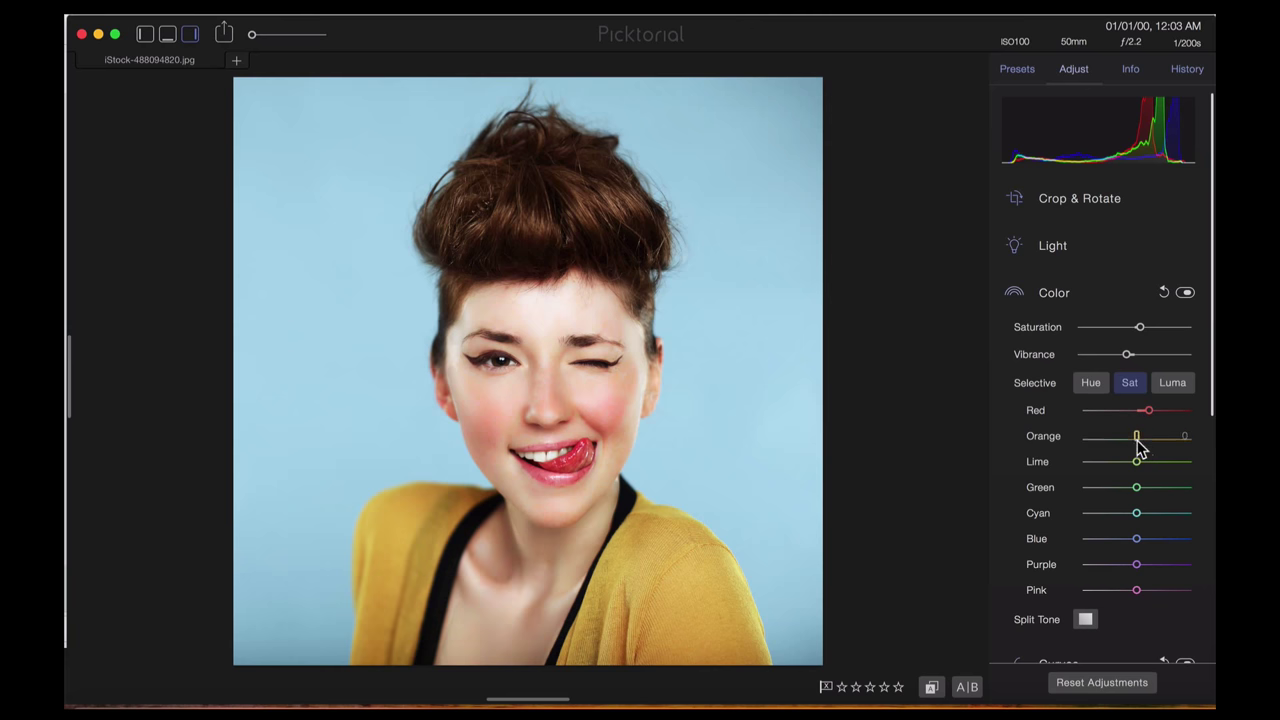
Raise Orange, Lime and Pink saturation and brighten the Red luminance
left_click_drag(1137, 436, 1168, 441)
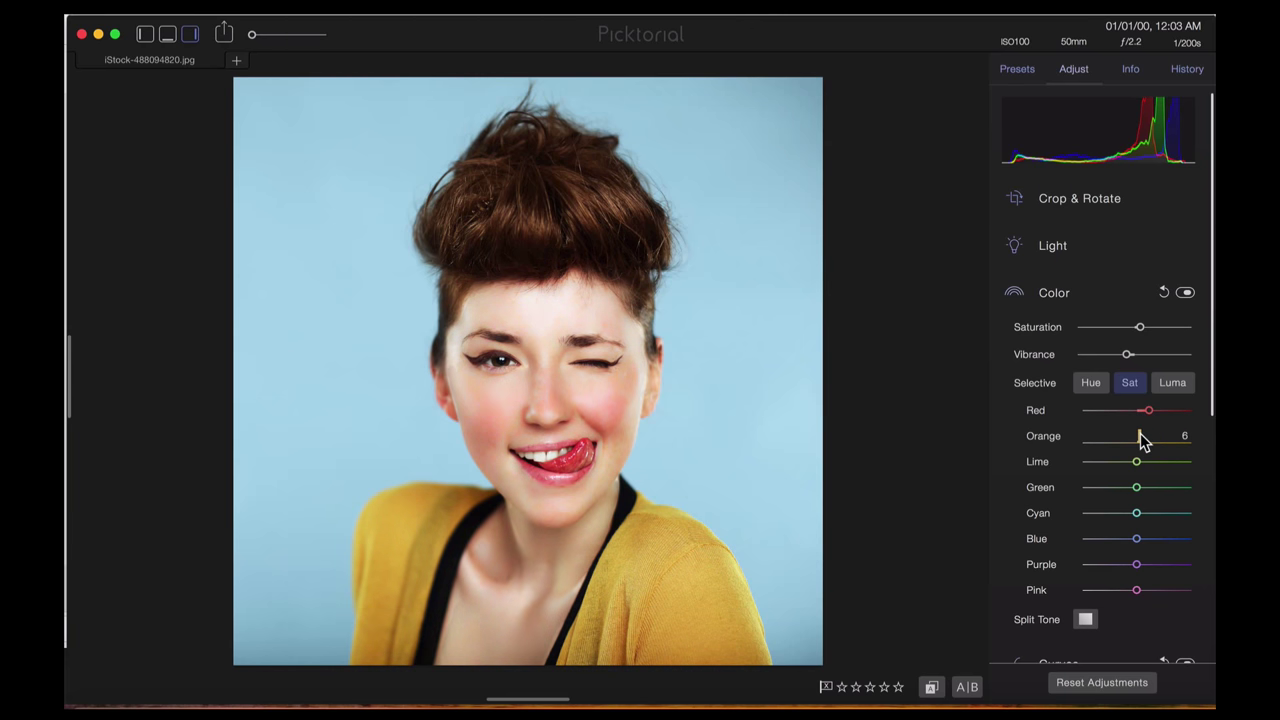
left_click(1138, 461)
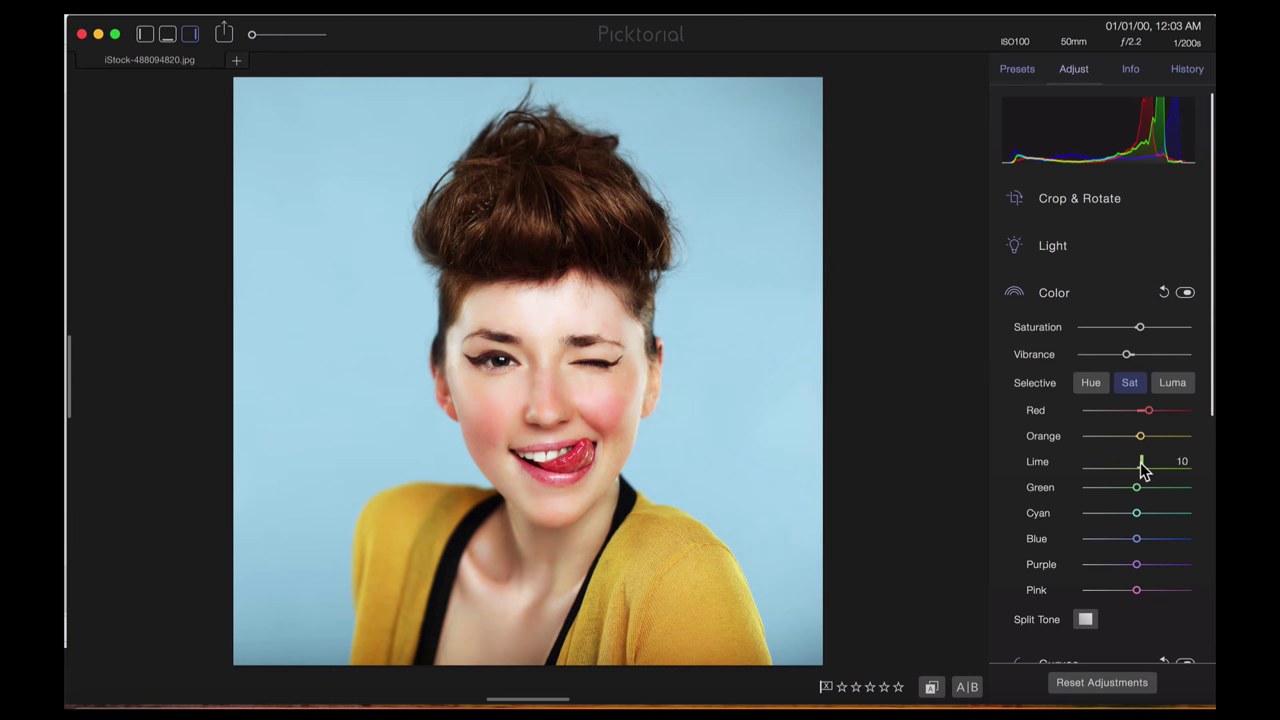
left_click(1137, 590)
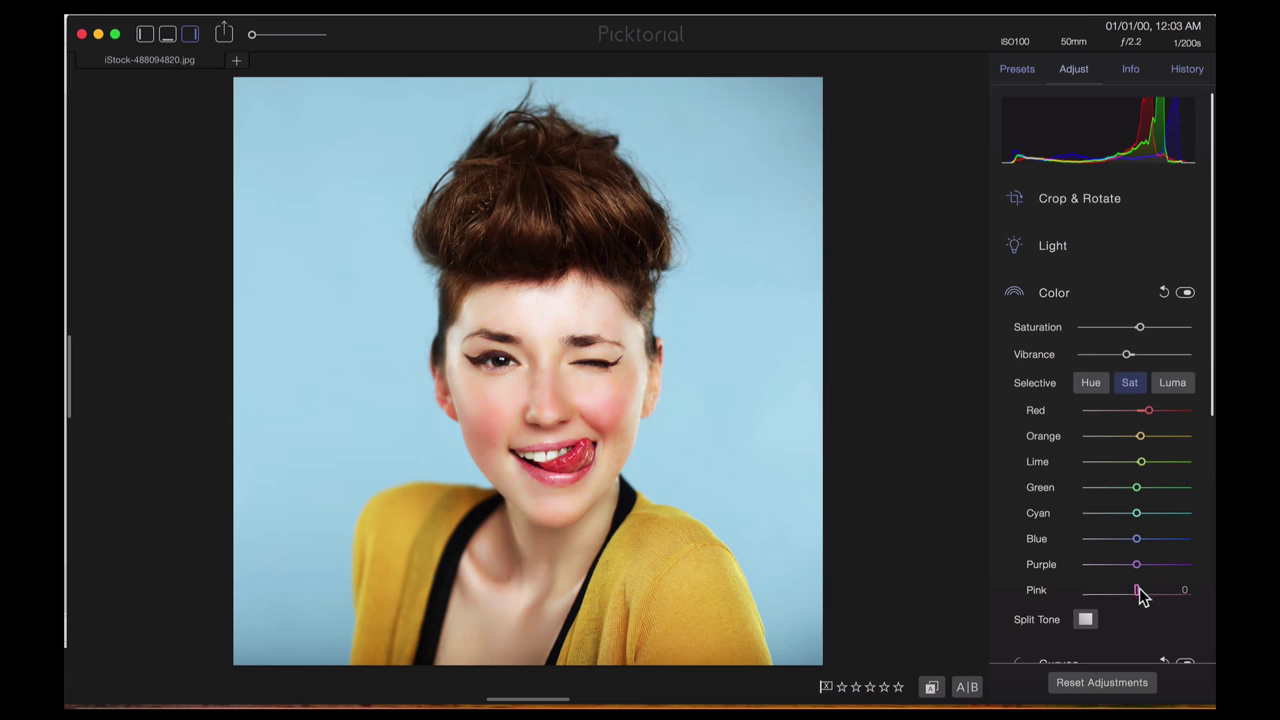
left_click(1172, 383)
mouse_move(1136, 410)
left_mouse_down()
mouse_move(1157, 417)
mouse_move(1130, 418)
left_mouse_up()
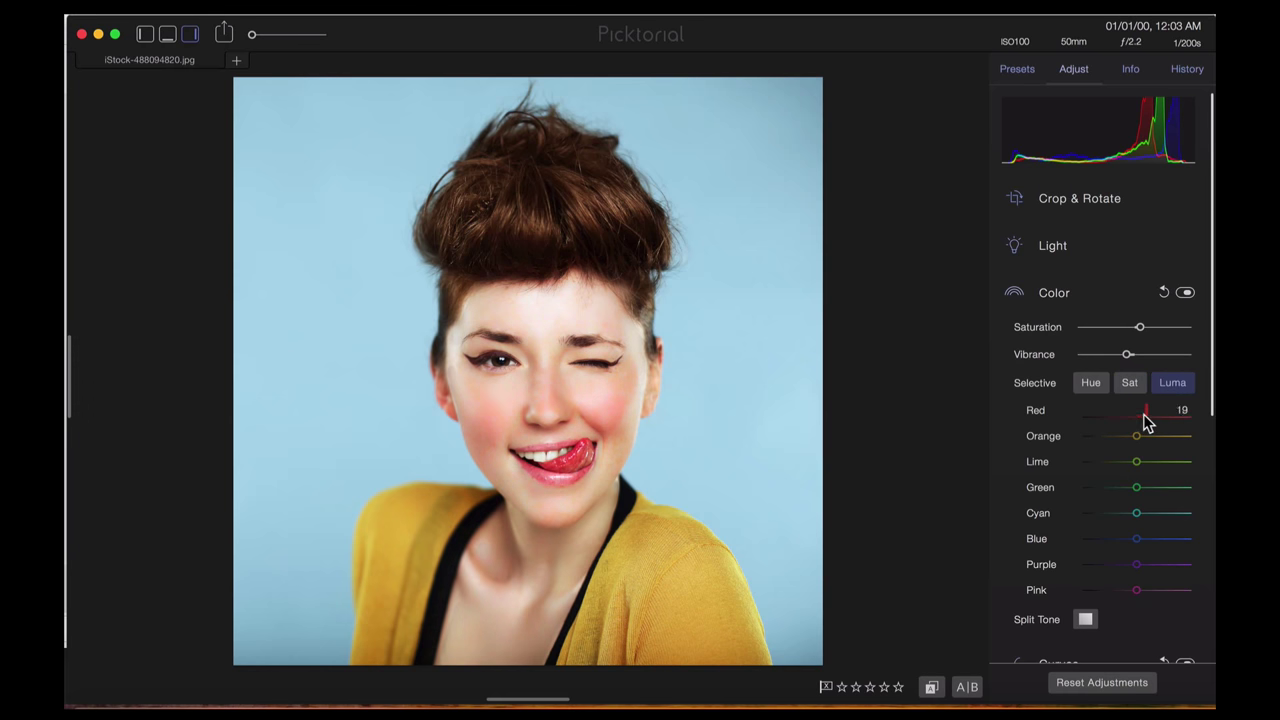
Shift the Pink and Red hues and set the Orange hue to -35
left_click(1090, 383)
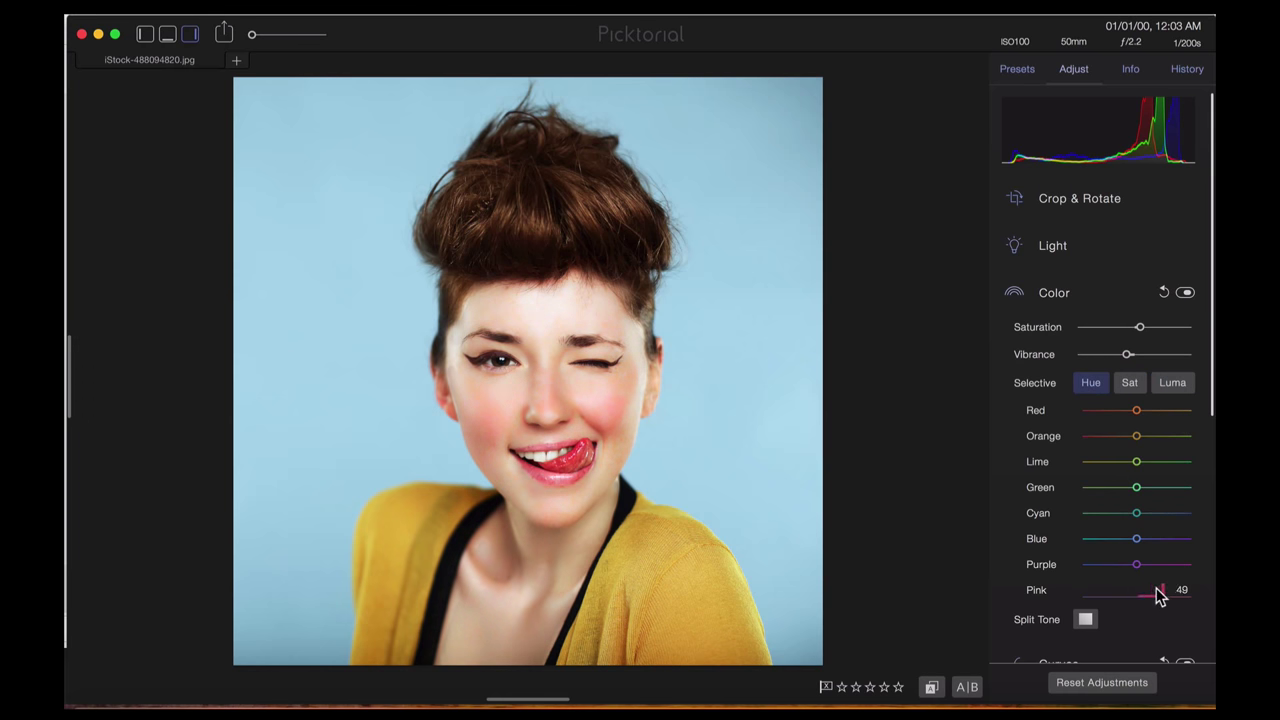
left_click_drag(1143, 595, 1137, 590)
left_click_drag(1136, 410, 1140, 421)
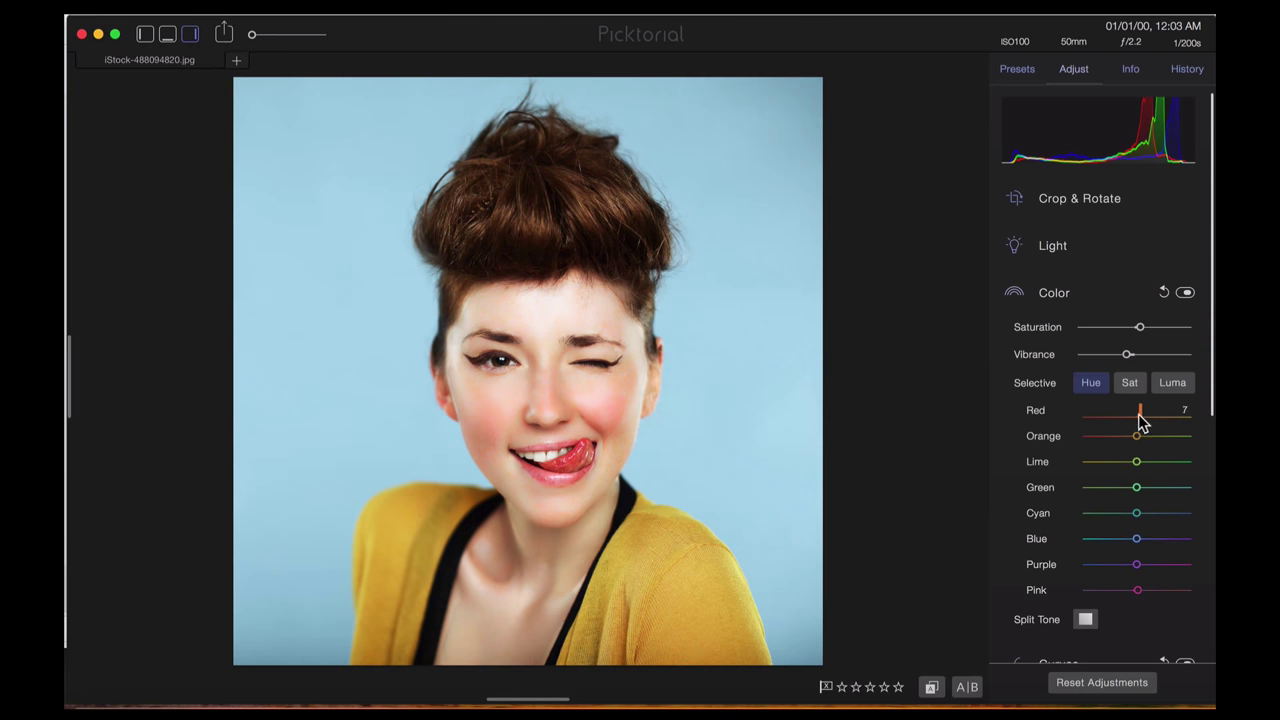
mouse_move(1137, 440)
left_mouse_down()
mouse_move(1120, 443)
mouse_move(1150, 442)
mouse_move(1137, 440)
left_mouse_up()
left_click_drag(1137, 488, 1140, 495)
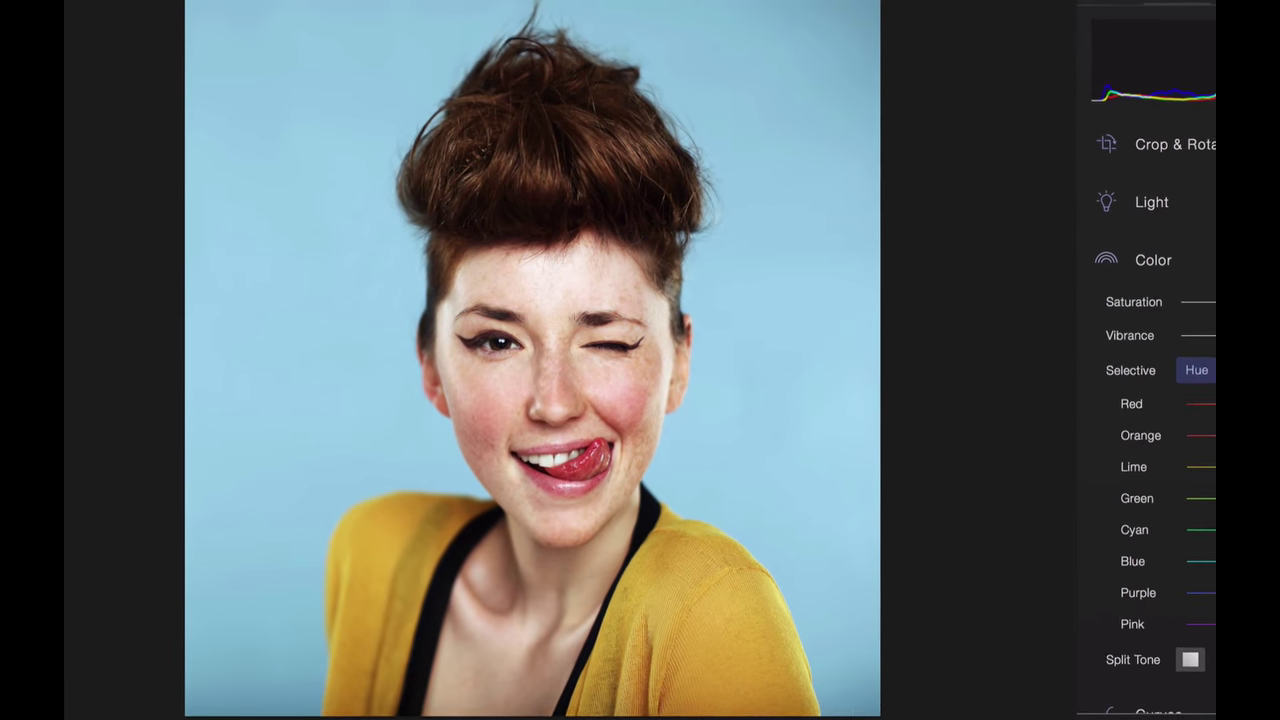